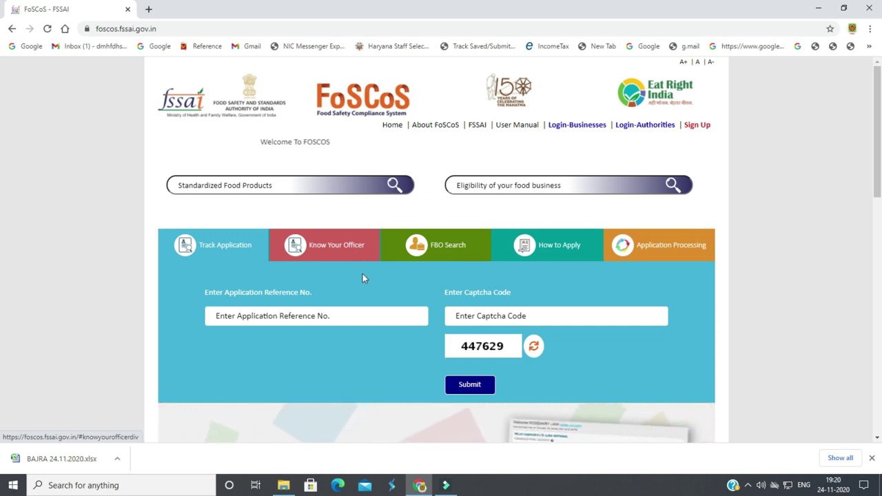
# Scroll down the FoSCoS home page and open the Renewals tile
pyautogui.scroll(-4, 362, 273)
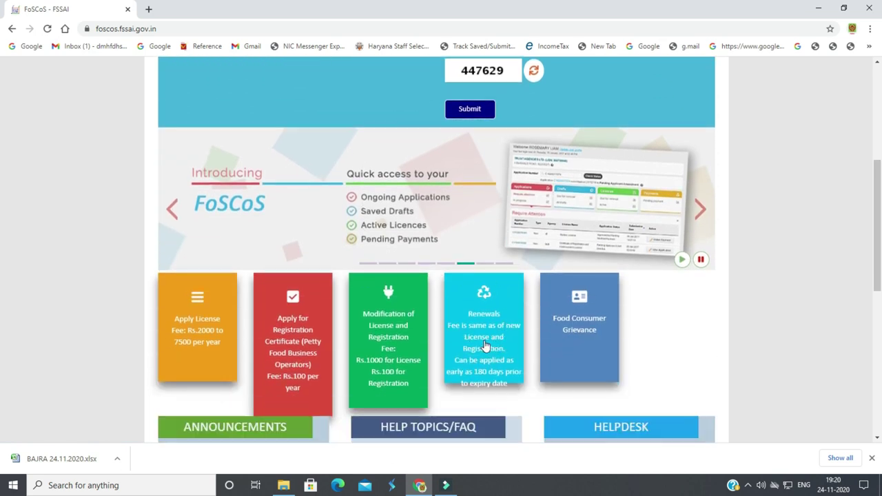
pyautogui.click(490, 312)
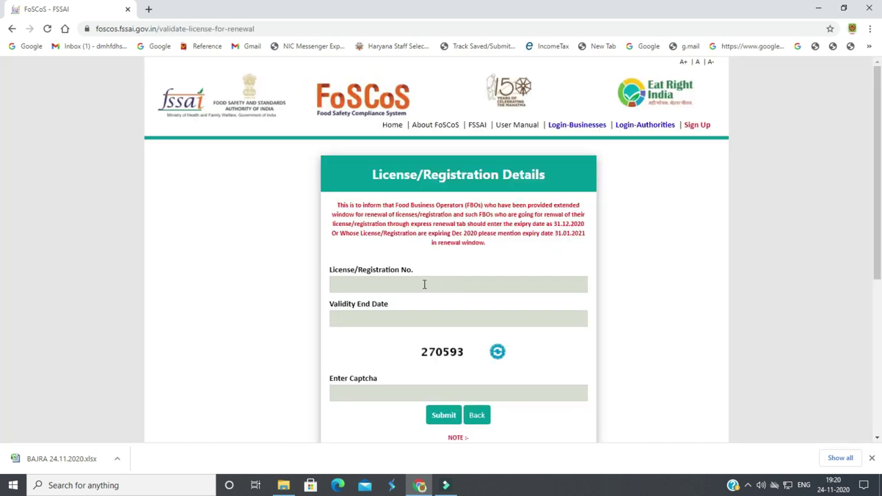
# Enter the licence number, a 31-12-2020 validity end date and the captcha code
pyautogui.click(423, 284)
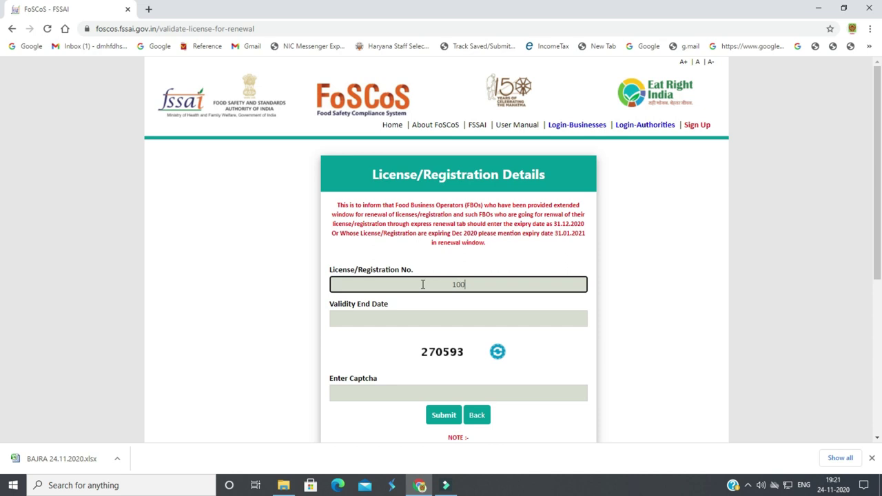
pyautogui.click(380, 319)
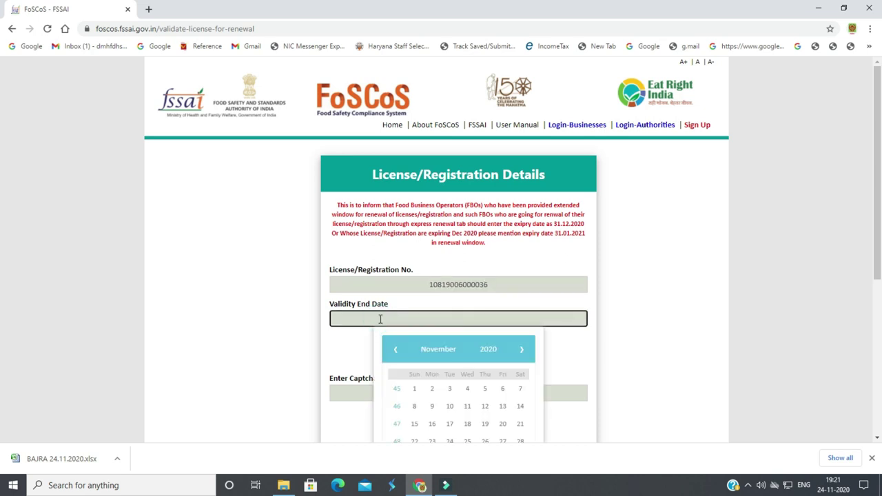
pyautogui.scroll(-2, 380, 319)
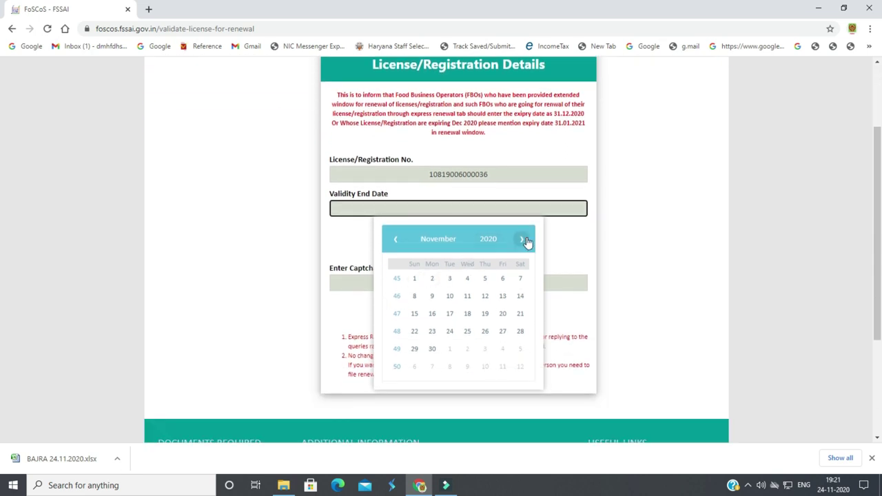
pyautogui.click(526, 241)
pyautogui.click(482, 348)
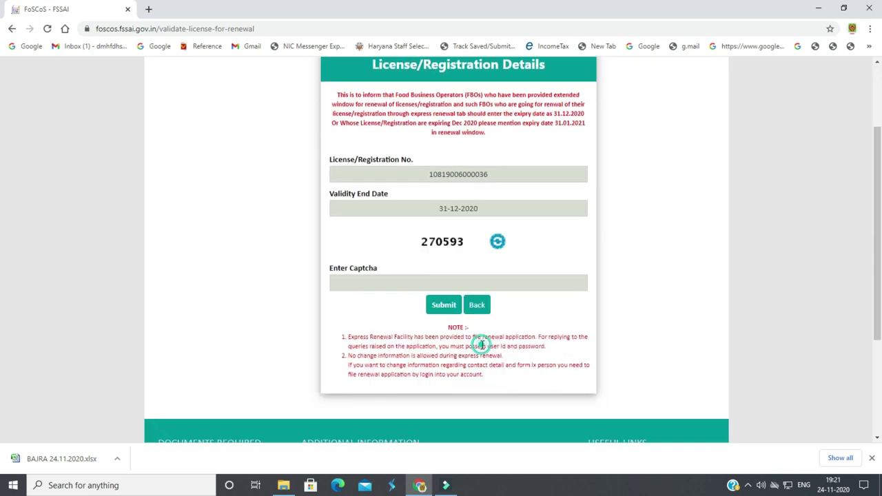
pyautogui.click(455, 280)
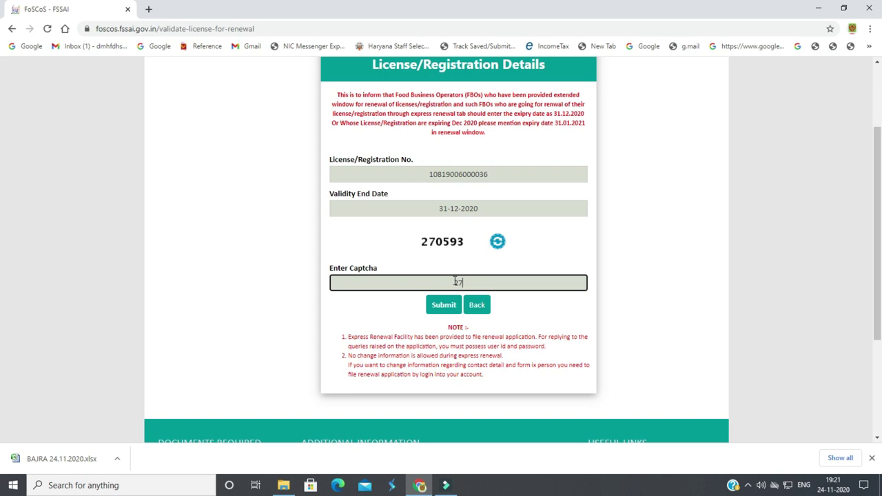
pyautogui.write('270593')
# Submit the licence details, proceed with the listed licence, and confirm the premises are unchanged
pyautogui.click(441, 309)
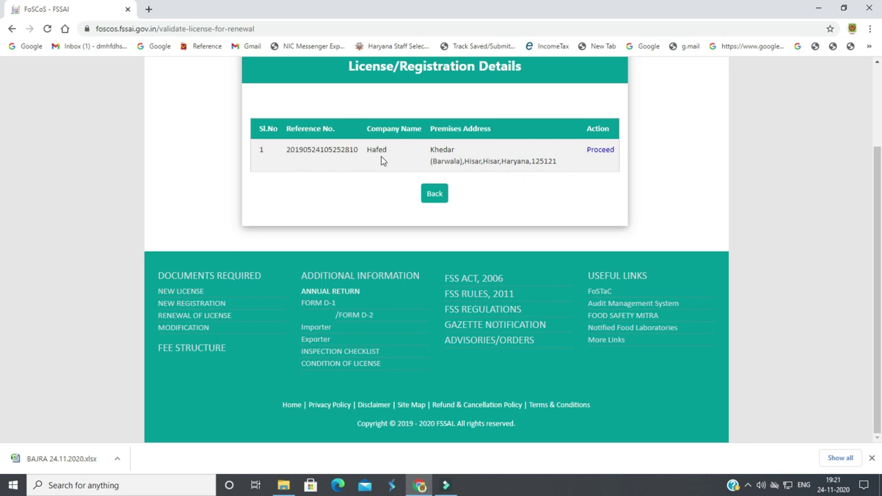
pyautogui.doubleClick(441, 148)
pyautogui.click(462, 168)
pyautogui.click(336, 156)
pyautogui.click(598, 151)
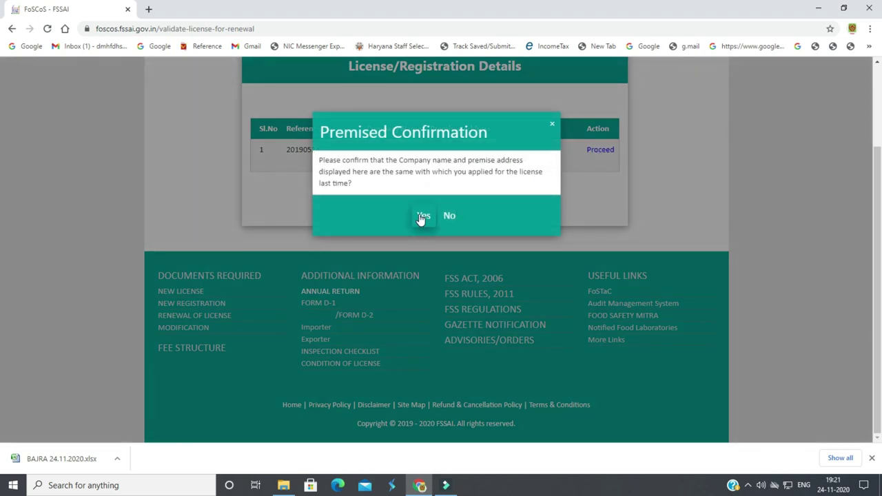
pyautogui.click(423, 217)
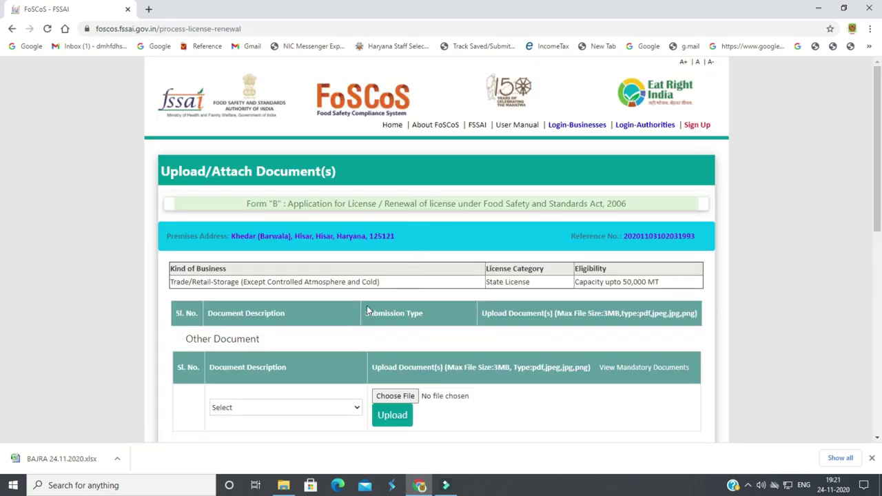
# Review the required-documents table, then bring up File Explorer on New Volume (E:)
pyautogui.scroll(-1, 351, 324)
pyautogui.scroll(-2, 351, 324)
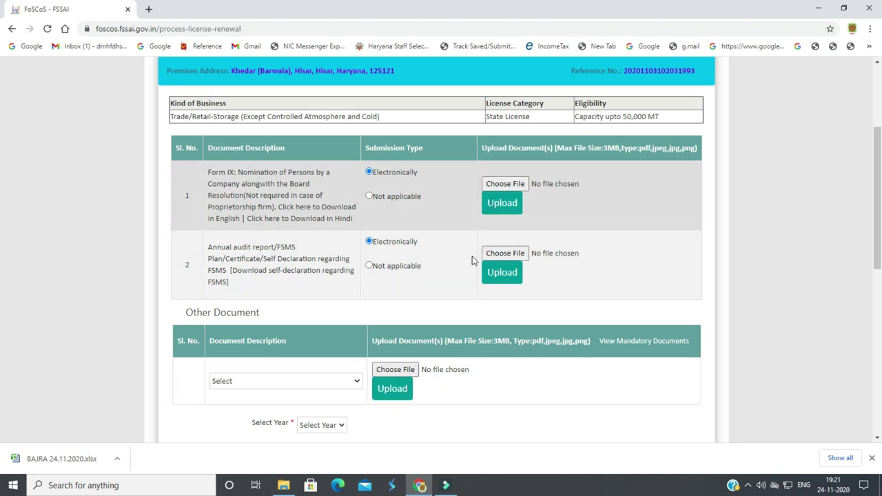
pyautogui.click(285, 488)
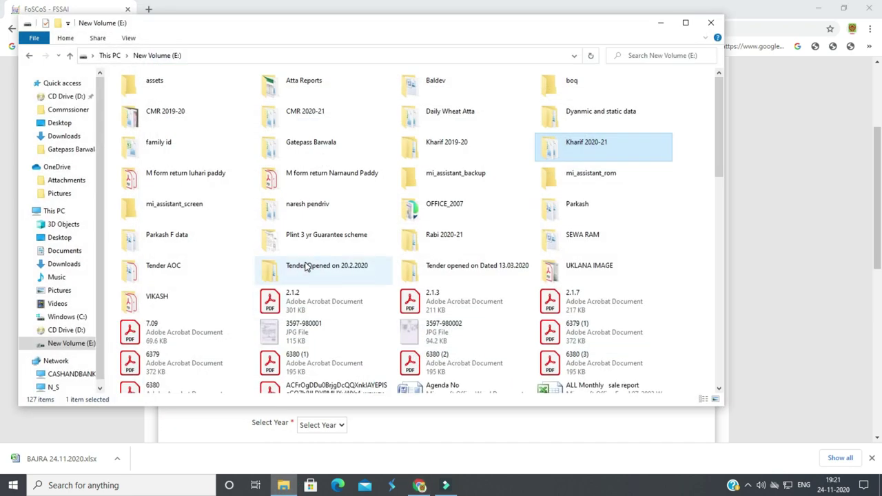
# Browse through the FSSAI and licence renewal folders and open the Challan PDF
pyautogui.click(576, 206)
pyautogui.doubleClick(575, 206)
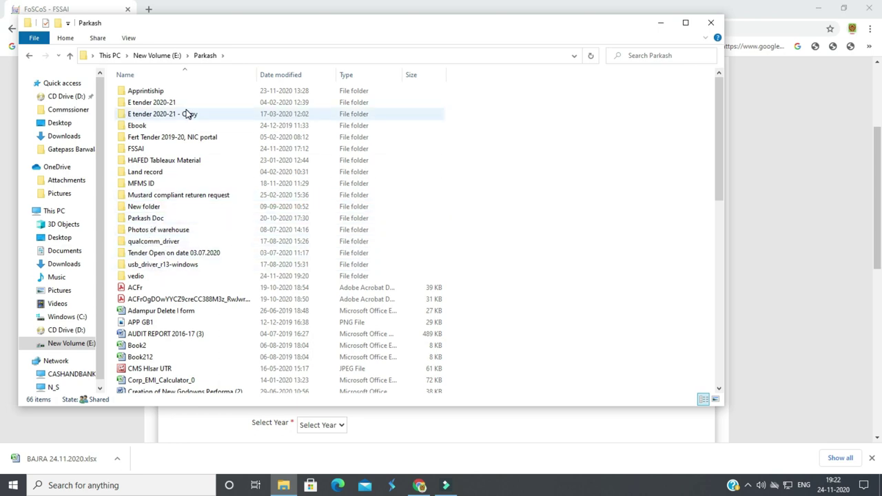
pyautogui.doubleClick(150, 148)
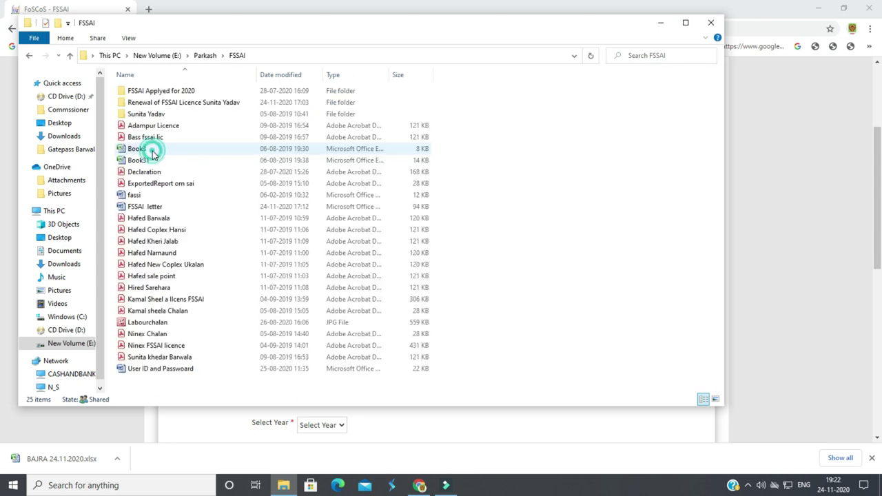
pyautogui.doubleClick(174, 104)
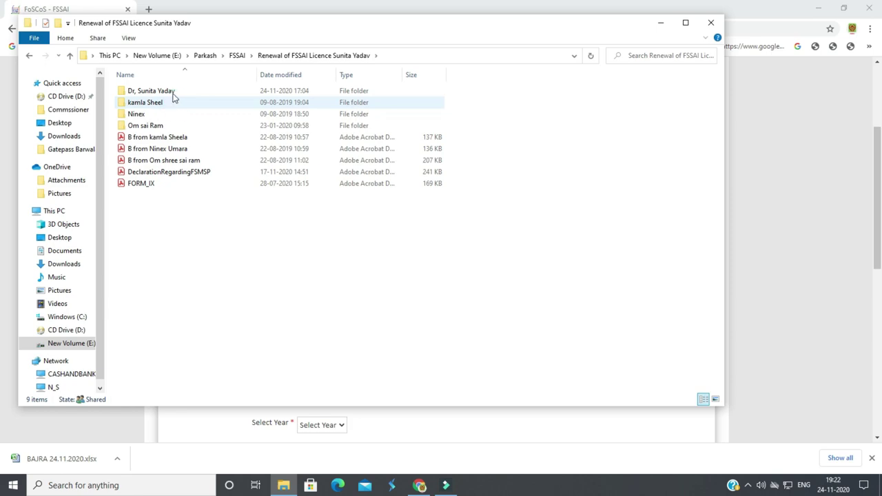
pyautogui.doubleClick(173, 91)
pyautogui.doubleClick(153, 90)
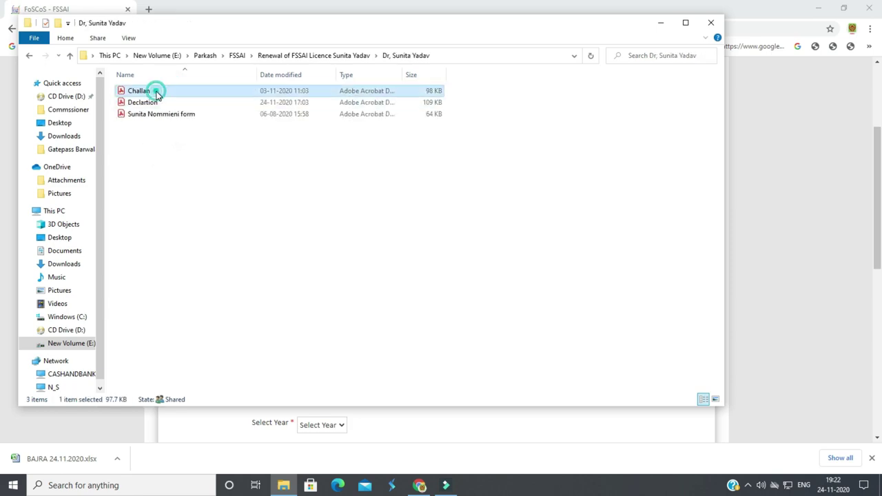
# Read through the Challan and Declartion PDFs in Acrobat Reader, closing each
pyautogui.scroll(-3, 376, 243)
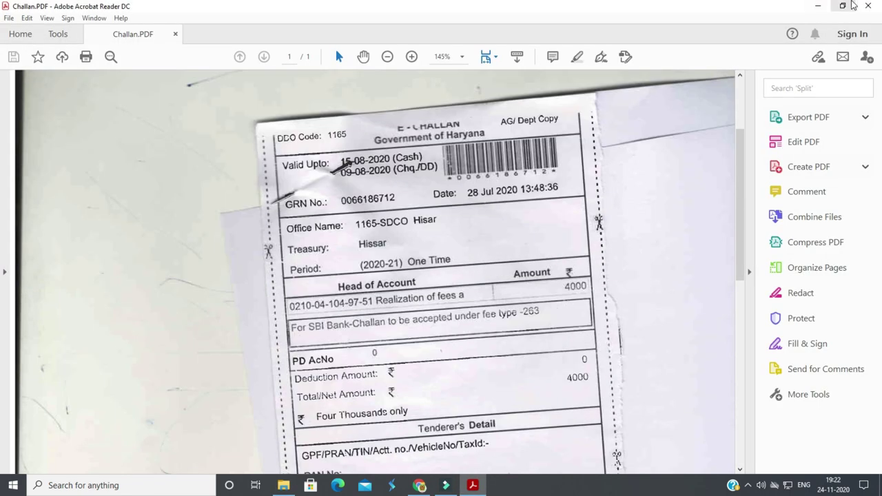
pyautogui.scroll(-4, 492, 308)
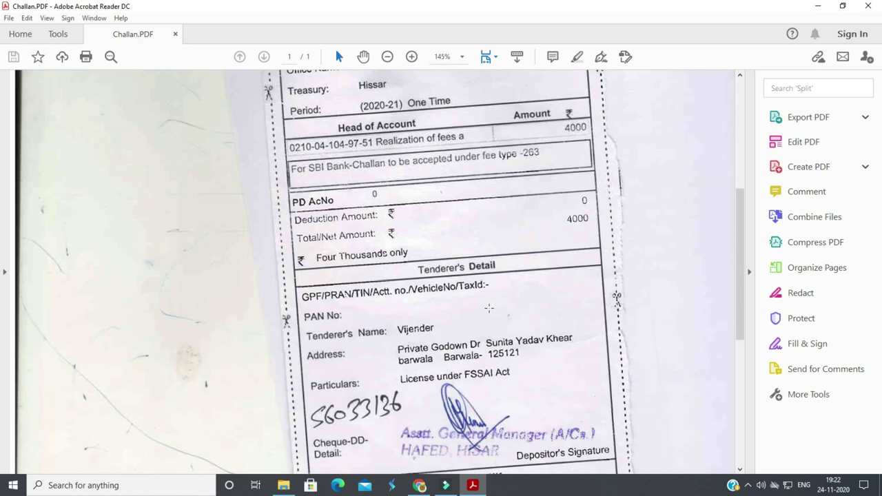
pyautogui.scroll(-2, 489, 308)
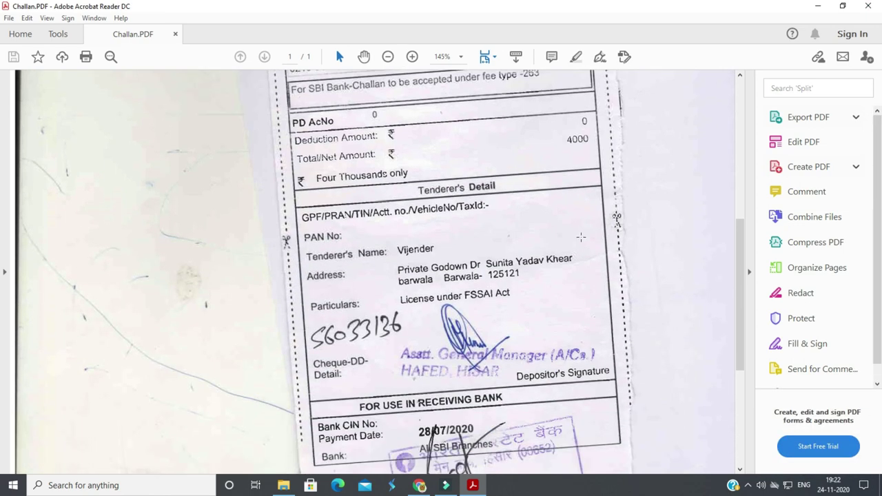
pyautogui.scroll(-2, 489, 308)
pyautogui.click(868, 5)
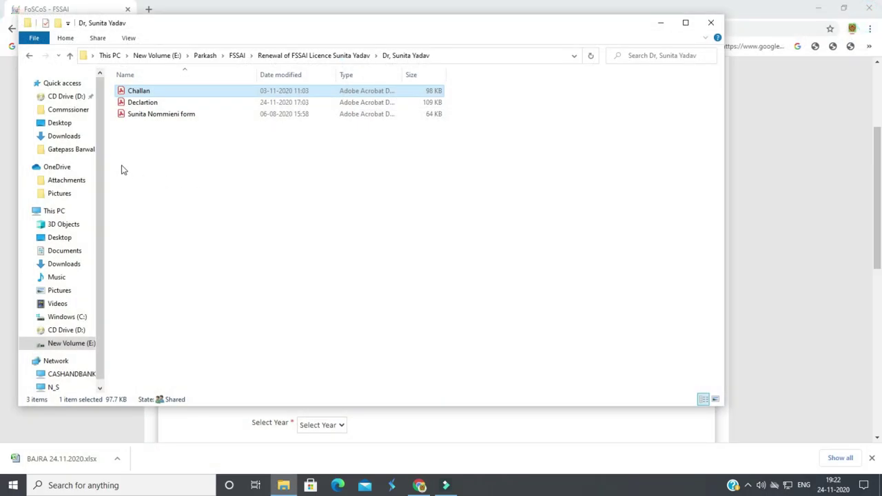
pyautogui.doubleClick(150, 102)
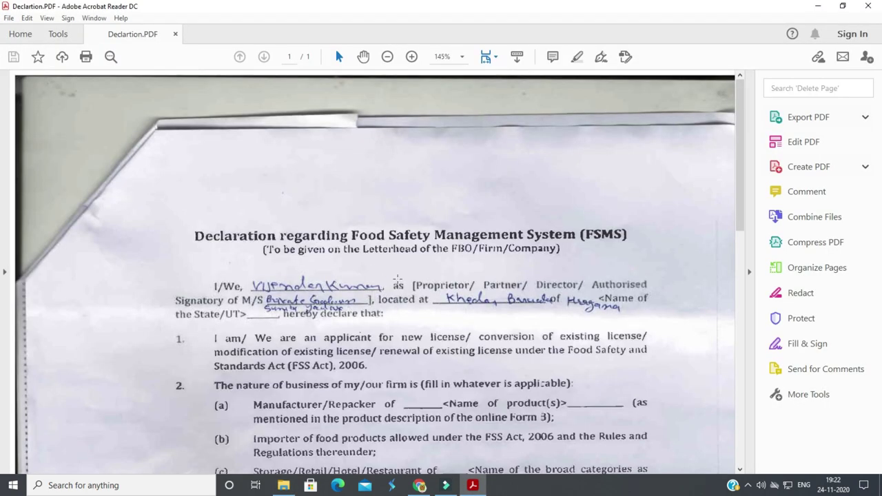
pyautogui.scroll(-15, 482, 312)
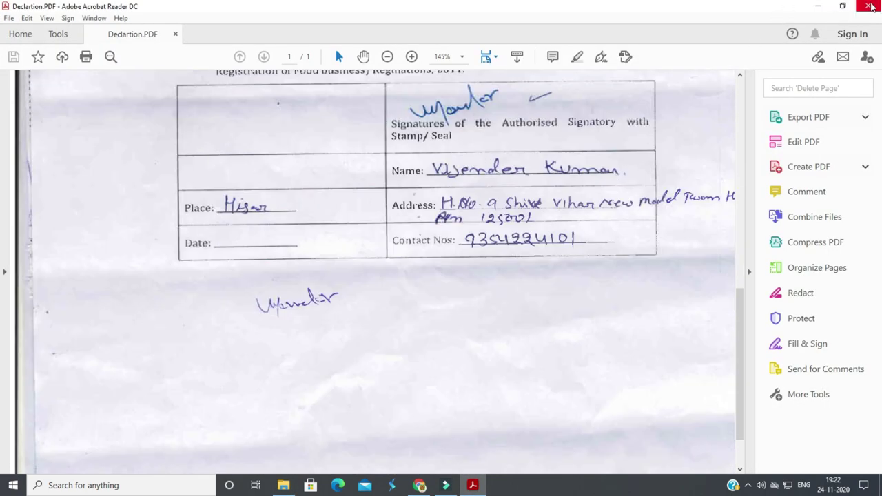
pyautogui.click(867, 6)
# Review the nomination form PDF, close it, and return to the FoSCoS upload page
pyautogui.doubleClick(162, 114)
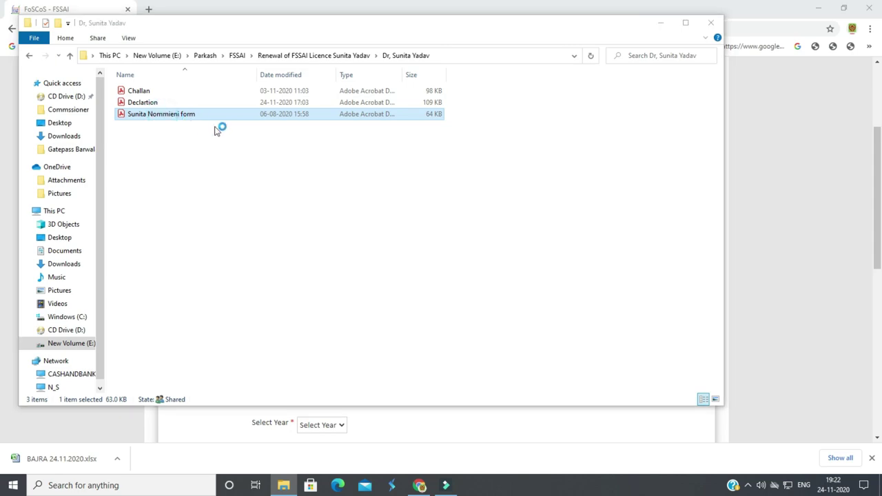
pyautogui.scroll(-4, 441, 243)
pyautogui.scroll(-3, 439, 242)
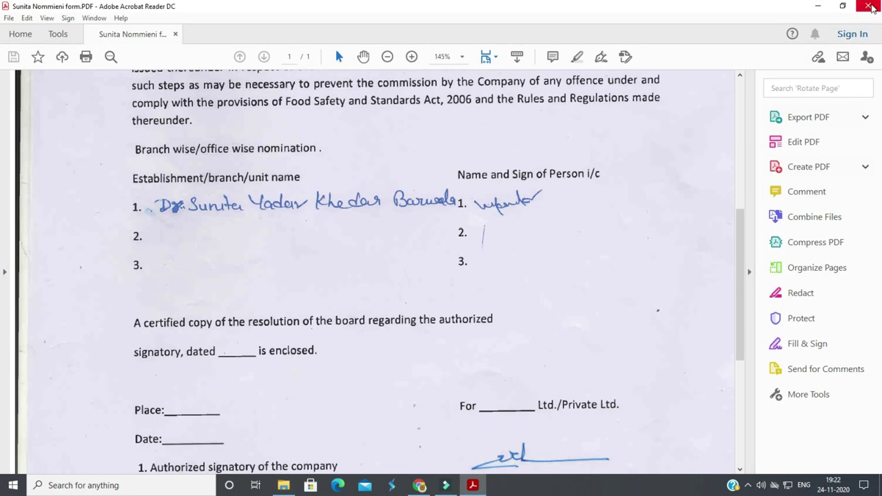
pyautogui.click(868, 5)
pyautogui.click(444, 436)
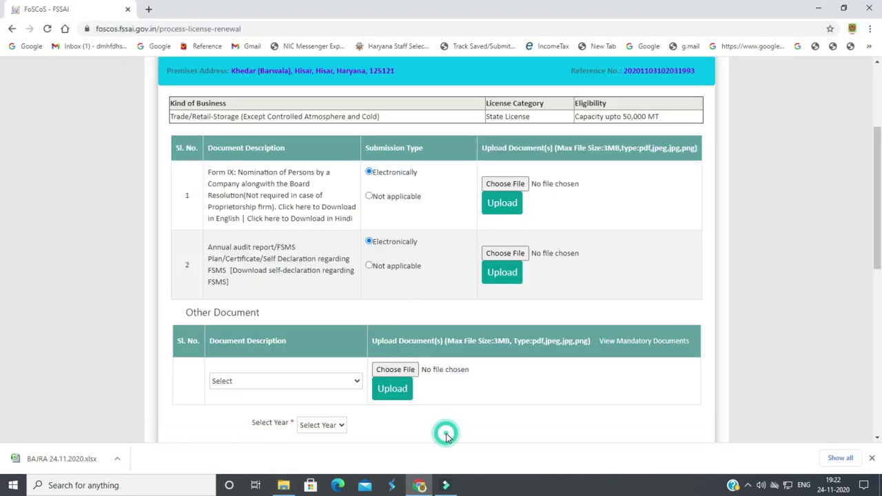
# View the blank Form IX and FSMS self-declaration templates, closing both tabs
pyautogui.click(316, 212)
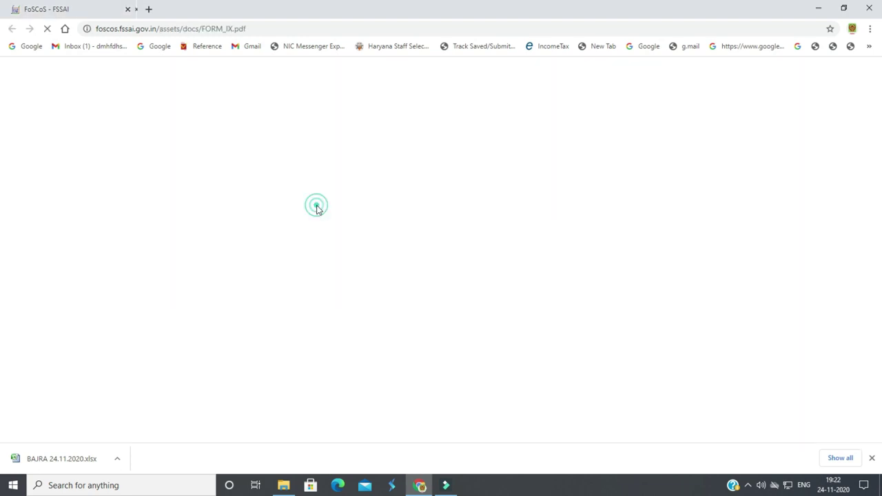
pyautogui.scroll(-3, 372, 242)
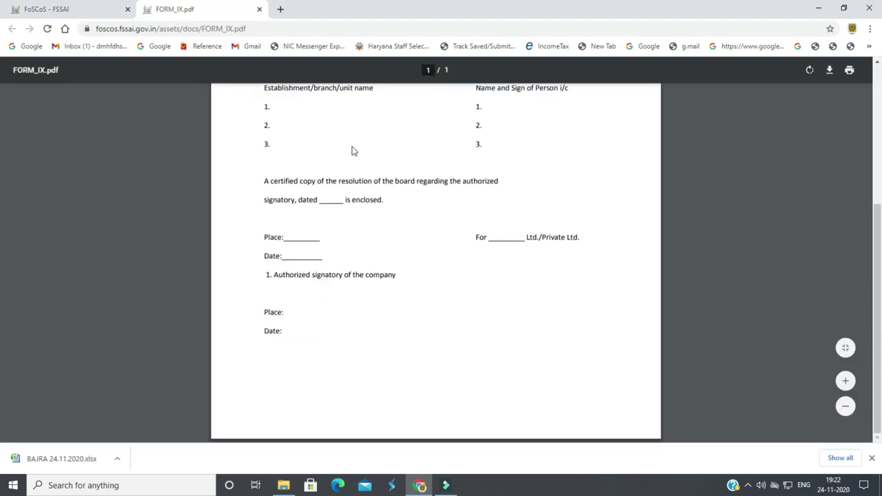
pyautogui.click(259, 9)
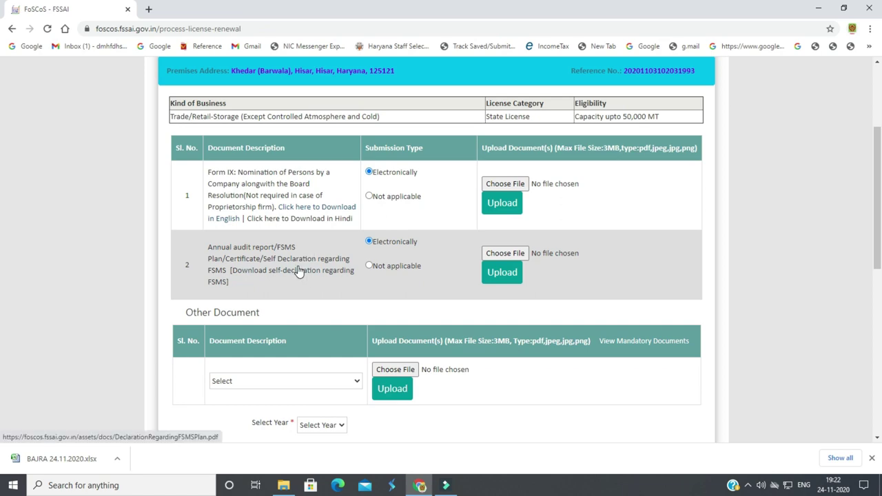
pyautogui.click(299, 271)
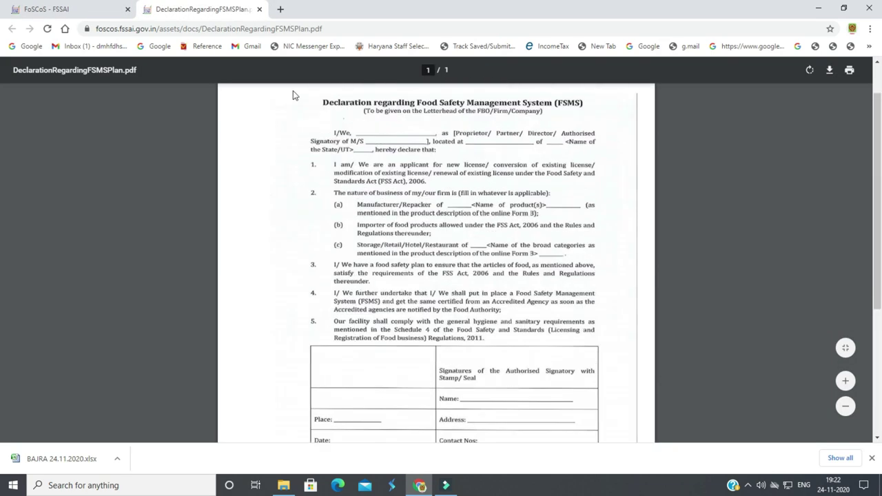
pyautogui.click(258, 10)
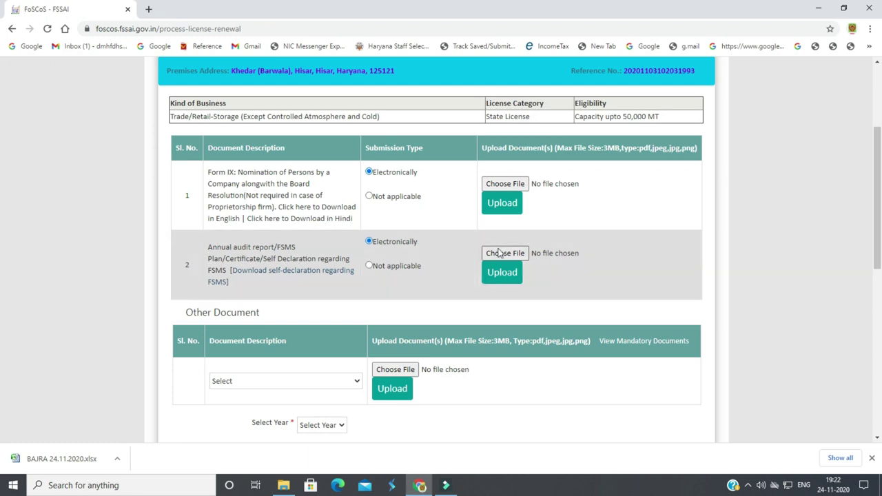
# Upload the signed nomination form from the licence renewal folder for the Form IX row
pyautogui.click(505, 185)
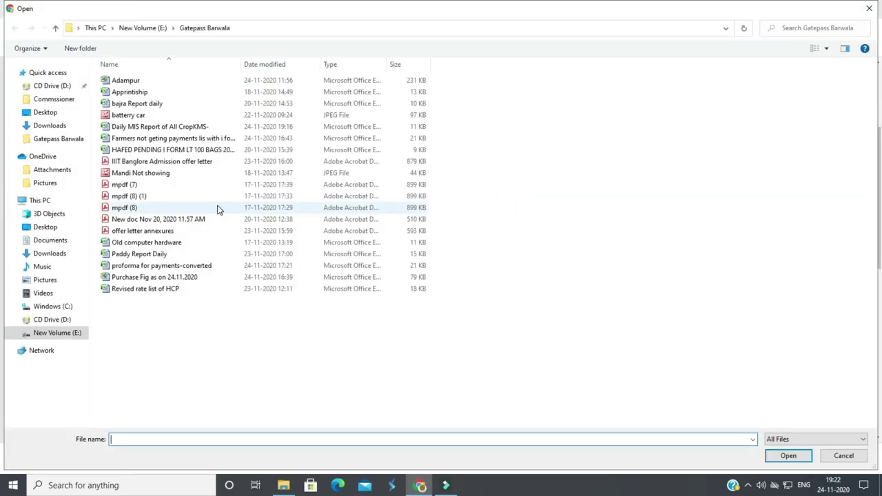
pyautogui.click(67, 335)
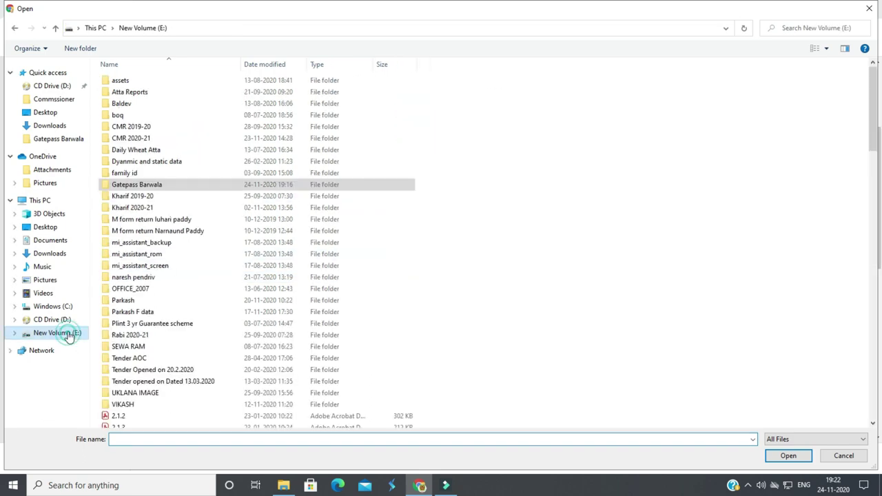
pyautogui.doubleClick(130, 302)
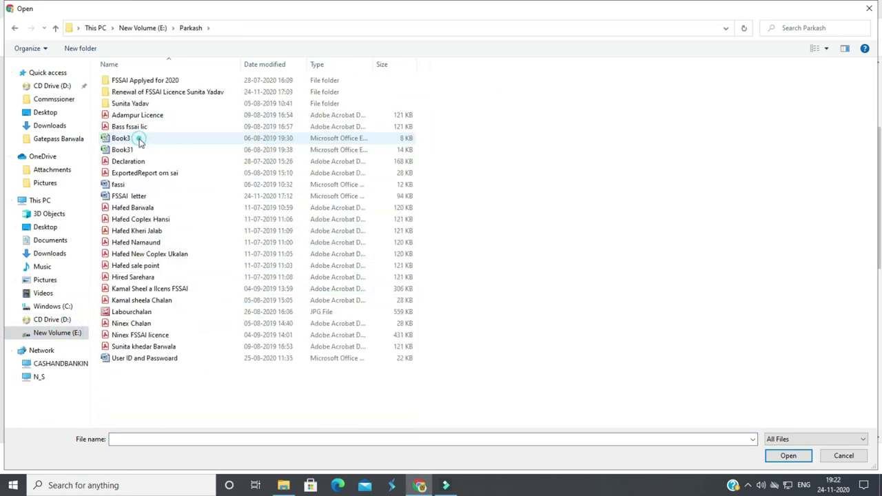
pyautogui.click(156, 80)
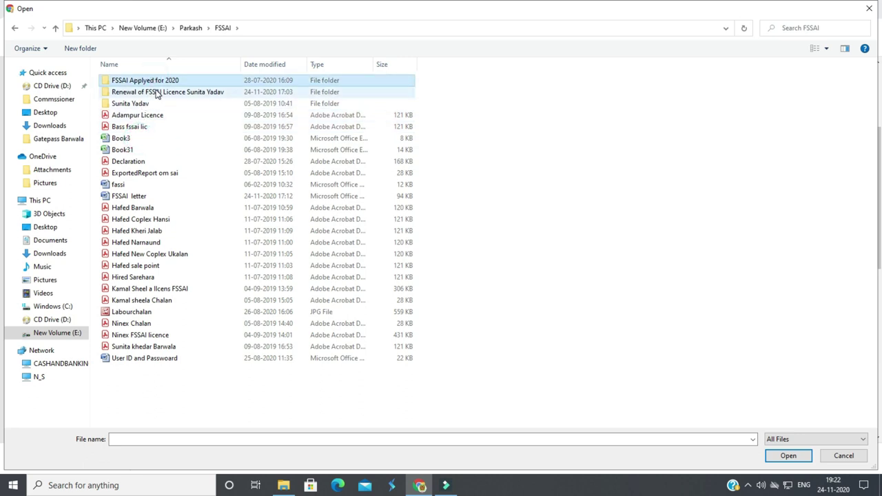
pyautogui.doubleClick(158, 92)
pyautogui.doubleClick(156, 81)
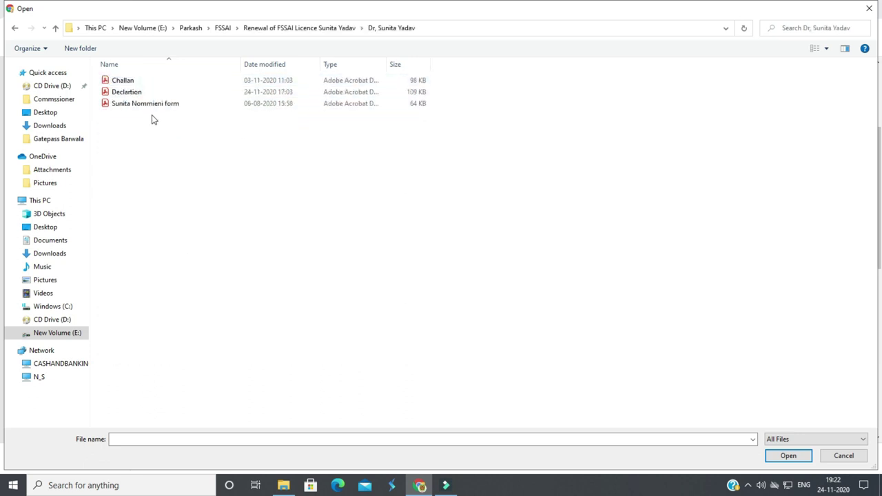
pyautogui.click(152, 105)
pyautogui.click(788, 457)
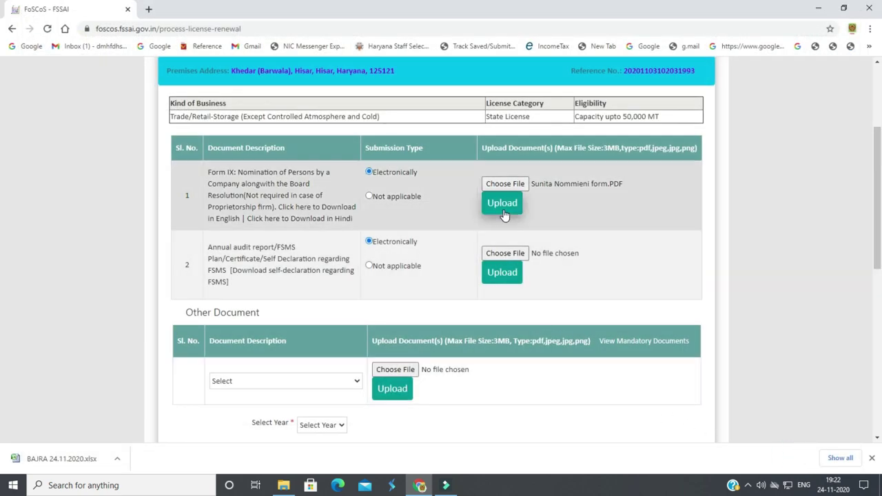
pyautogui.click(503, 214)
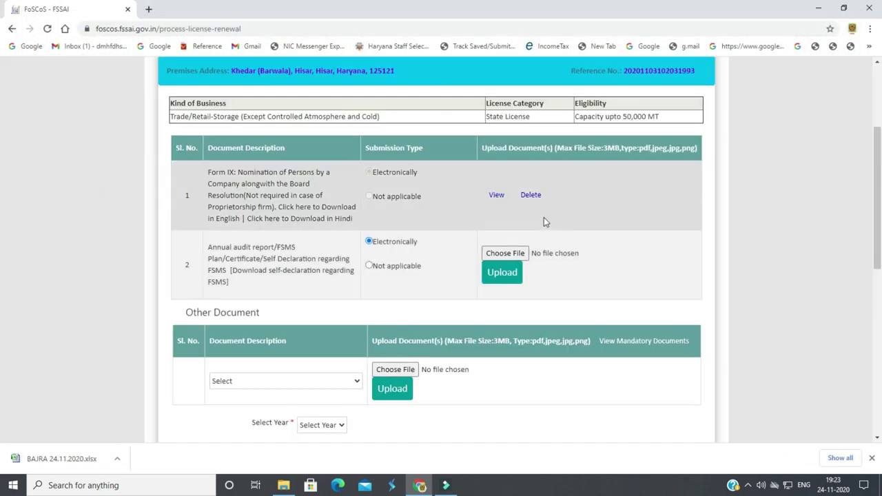
# Preview the uploaded Form IX document and close it
pyautogui.click(496, 195)
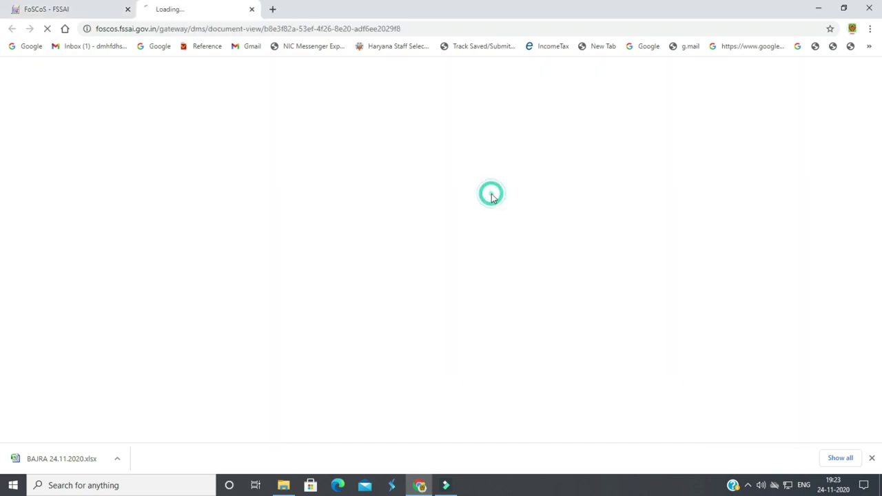
pyautogui.scroll(-4, 457, 343)
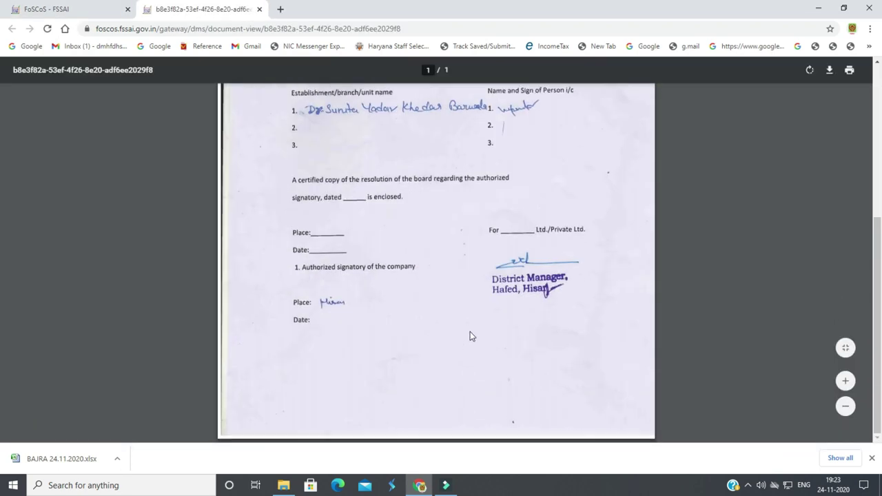
pyautogui.scroll(4, 470, 335)
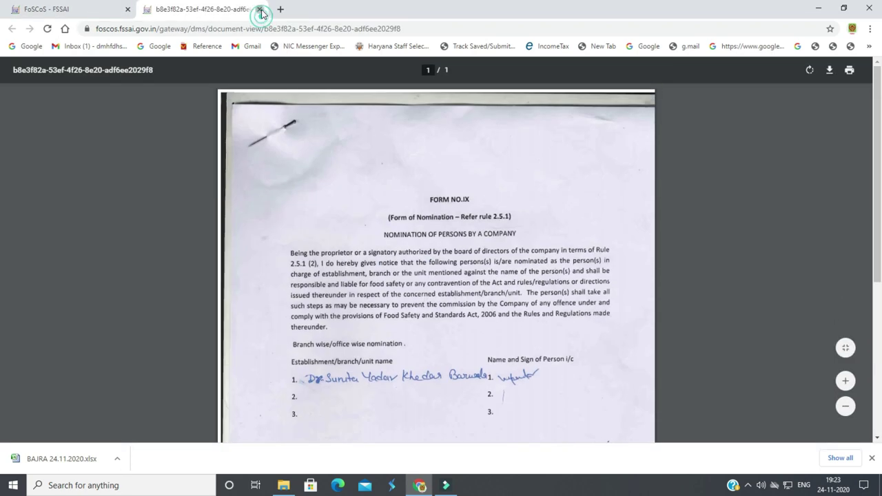
pyautogui.click(259, 8)
# Choose Declartion.PDF and upload it for the FSMS self-declaration row
pyautogui.click(505, 253)
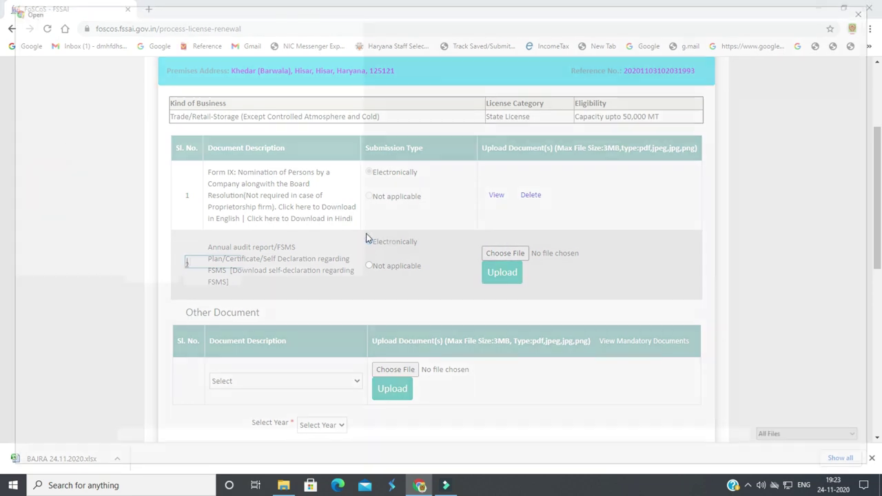
pyautogui.click(136, 93)
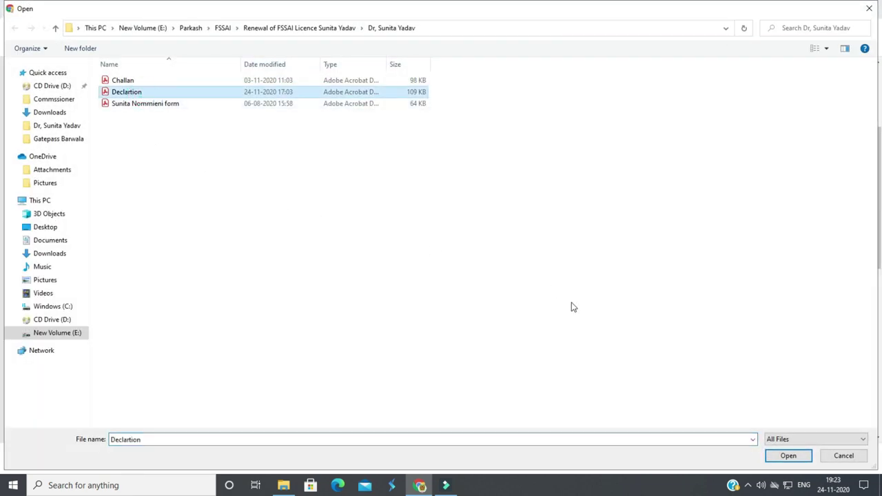
pyautogui.click(797, 457)
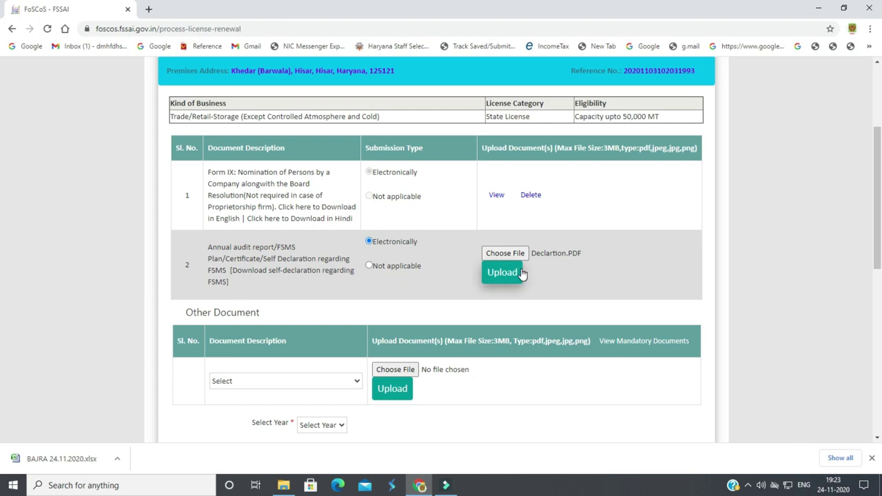
pyautogui.click(514, 274)
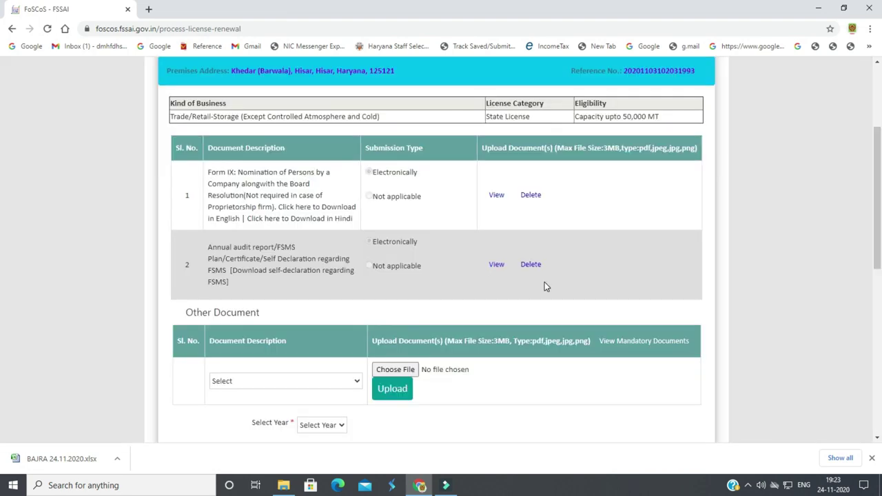
# Preview the uploaded FSMS declaration, close it, and scroll down to Select Year
pyautogui.click(495, 269)
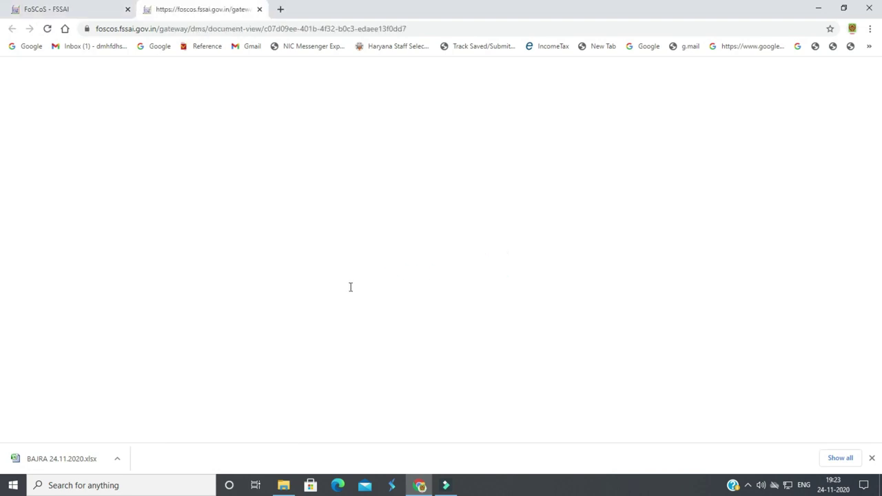
pyautogui.scroll(-4, 372, 291)
pyautogui.scroll(3, 430, 296)
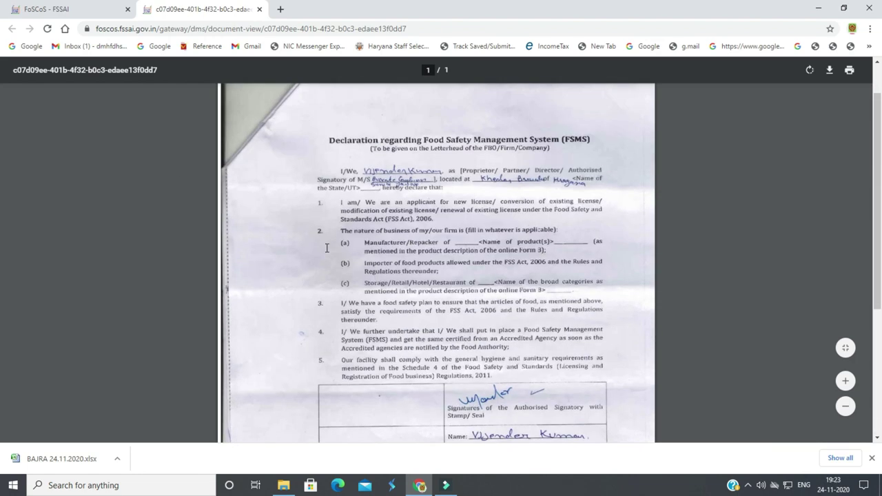
pyautogui.click(260, 9)
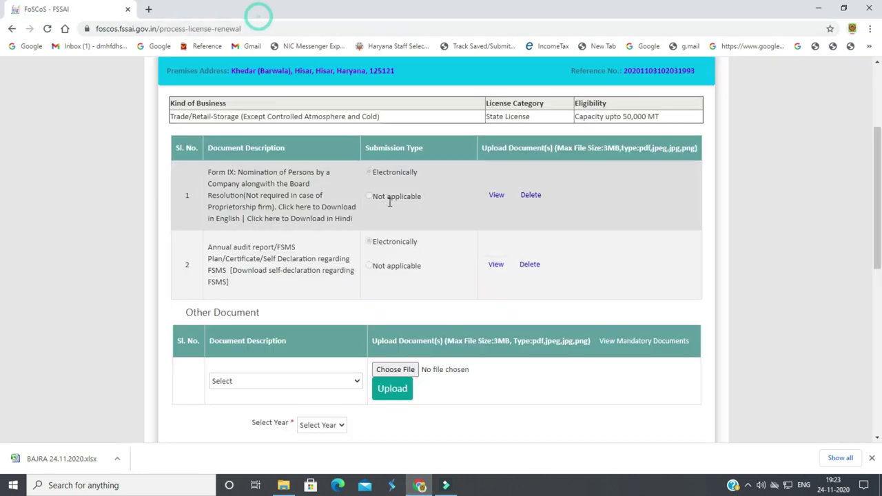
pyautogui.scroll(-2, 344, 341)
pyautogui.scroll(-1, 319, 353)
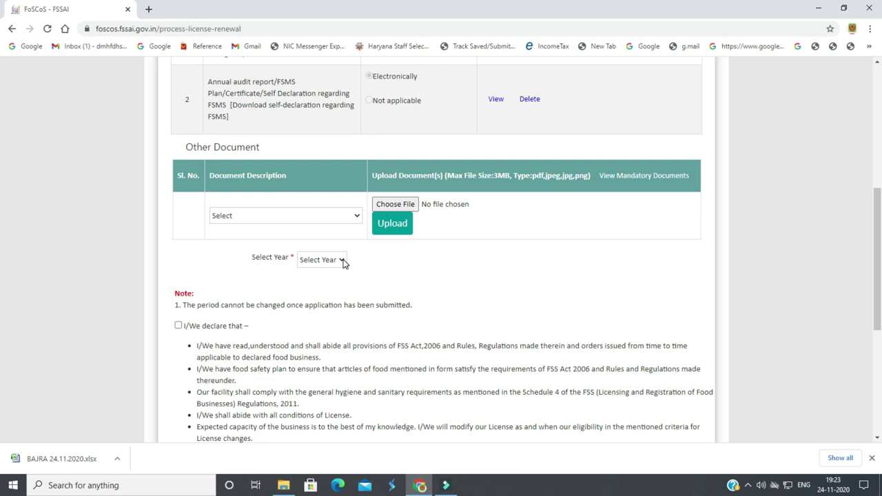
# Choose a 2-year renewal period (Rs.4000 fee), tick 'I/We declare that', and Save & Next
pyautogui.click(342, 262)
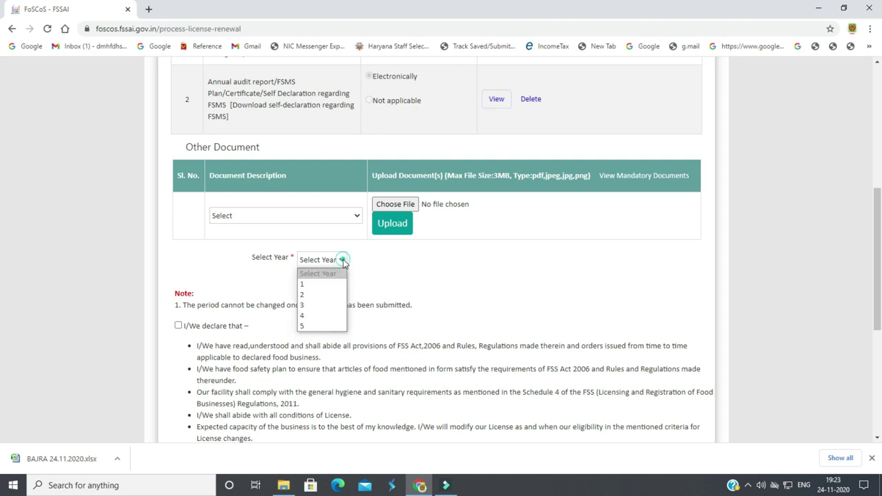
pyautogui.click(310, 297)
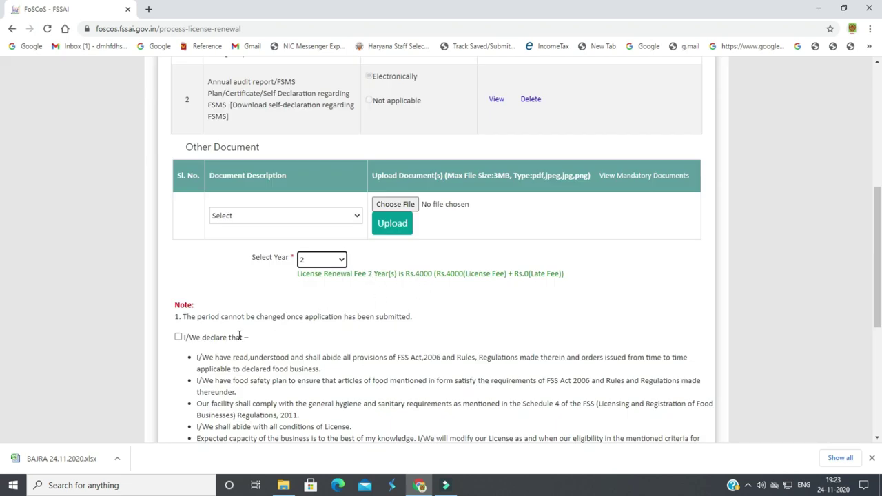
pyautogui.click(178, 338)
pyautogui.scroll(-2, 178, 348)
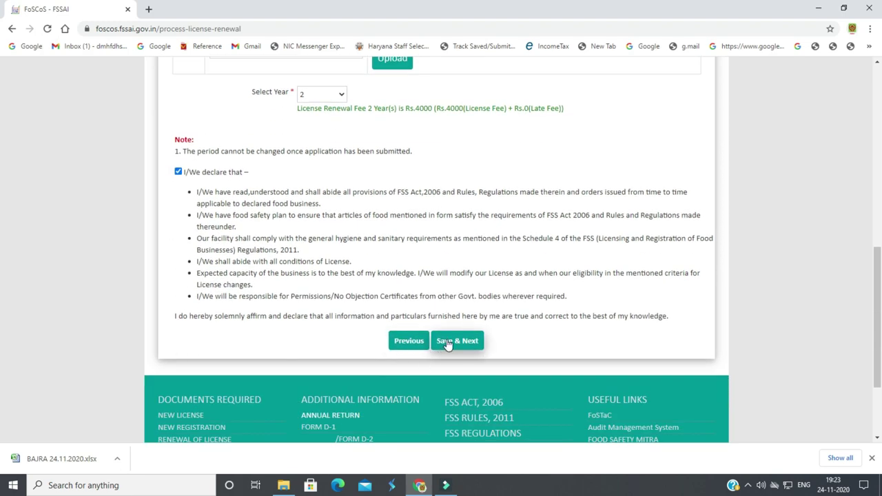
pyautogui.click(447, 340)
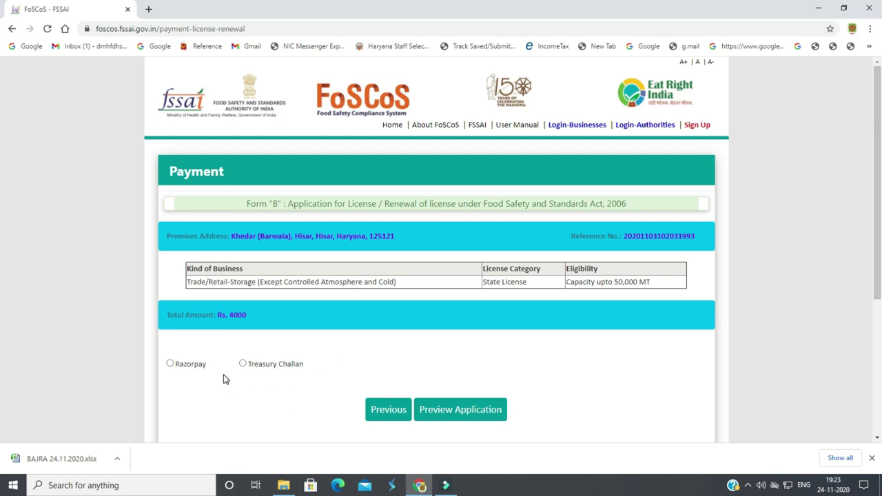
# Choose Treasury Challan as the payment method and start on the challan Amount field
pyautogui.click(172, 373)
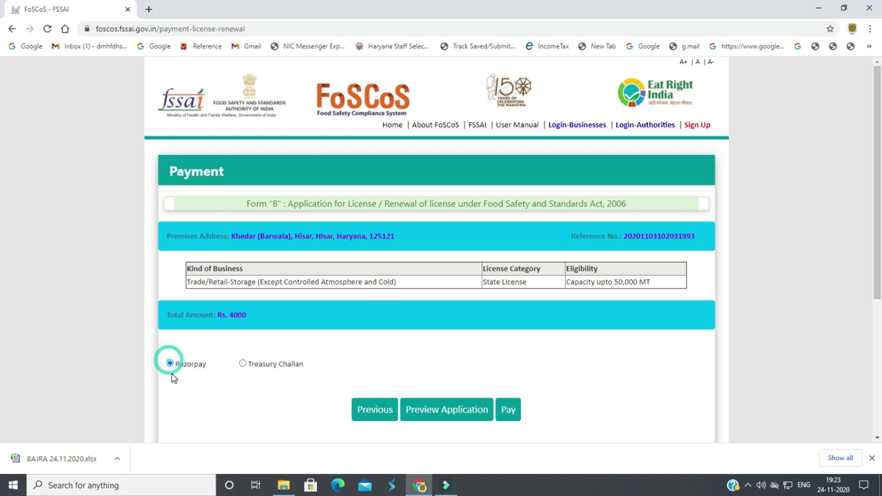
pyautogui.click(243, 364)
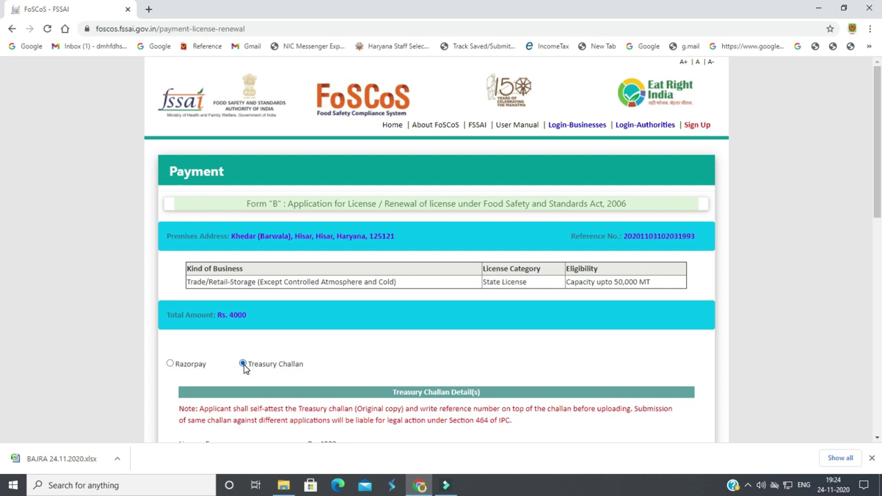
pyautogui.scroll(-1, 243, 369)
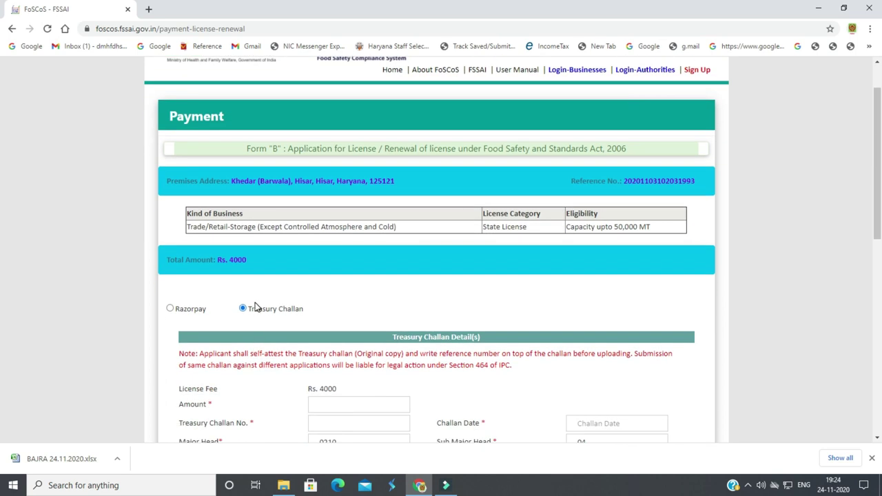
pyautogui.scroll(-1, 348, 319)
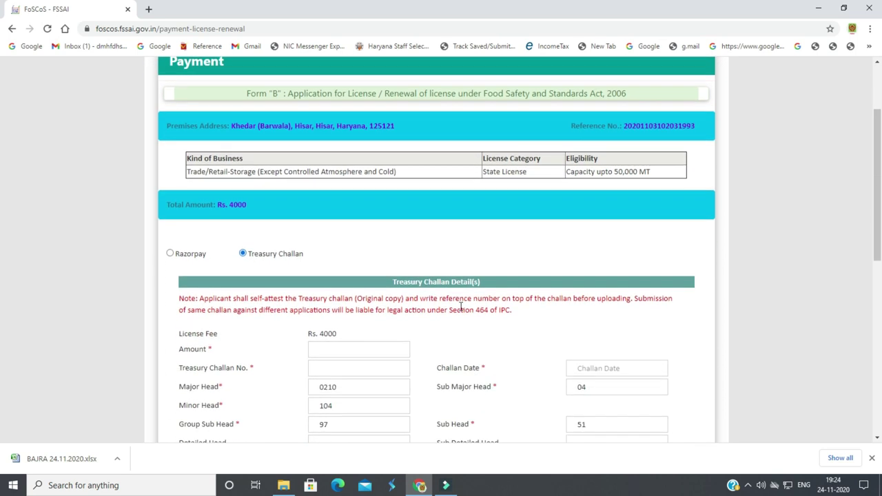
pyautogui.scroll(-1, 326, 350)
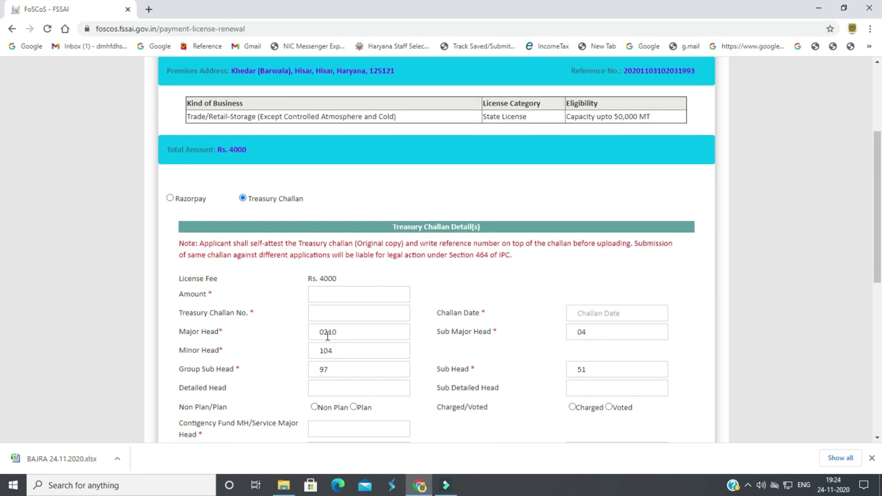
pyautogui.click(333, 294)
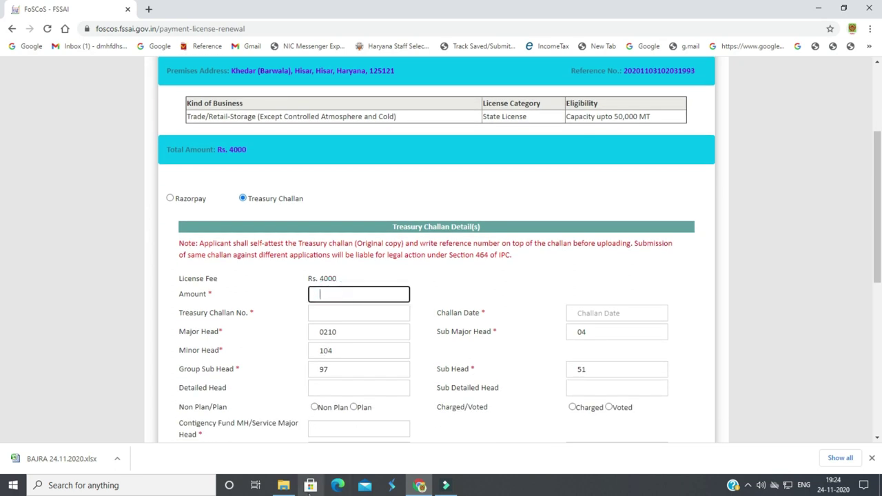
# Open Challan.PDF from File Explorer to read the challan details
pyautogui.click(283, 485)
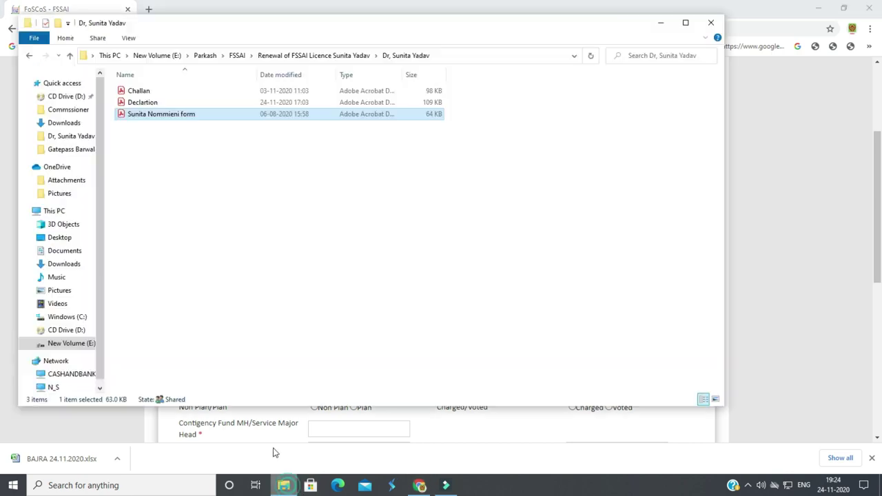
pyautogui.doubleClick(158, 93)
pyautogui.scroll(-5, 372, 328)
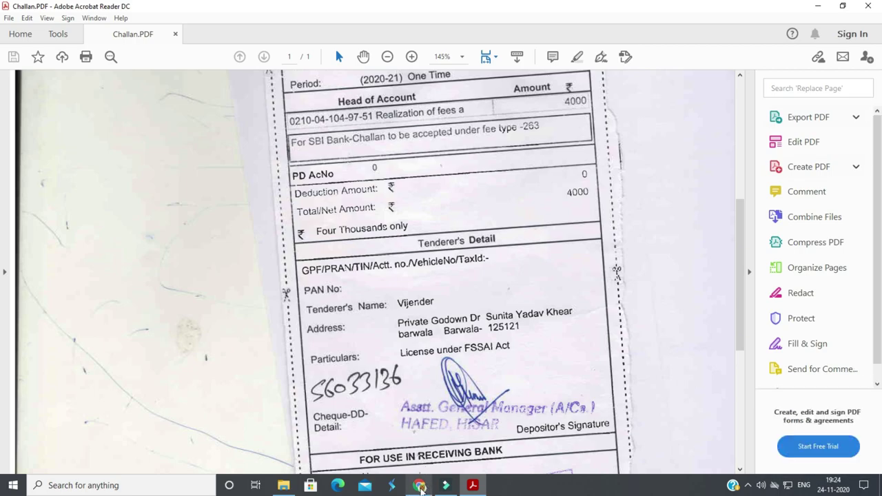
pyautogui.hotkey('alt', 'Tab')
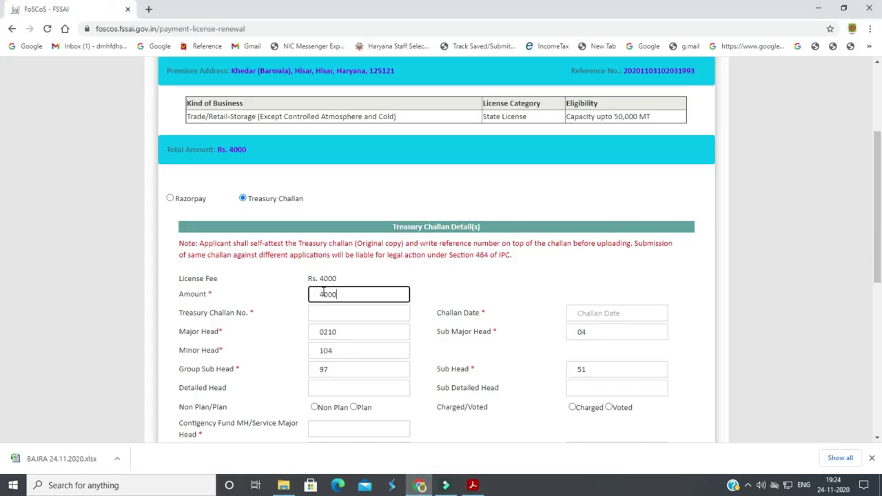
# Enter amount 4000 and the treasury challan number, checking it against the challan PDF
pyautogui.click(334, 314)
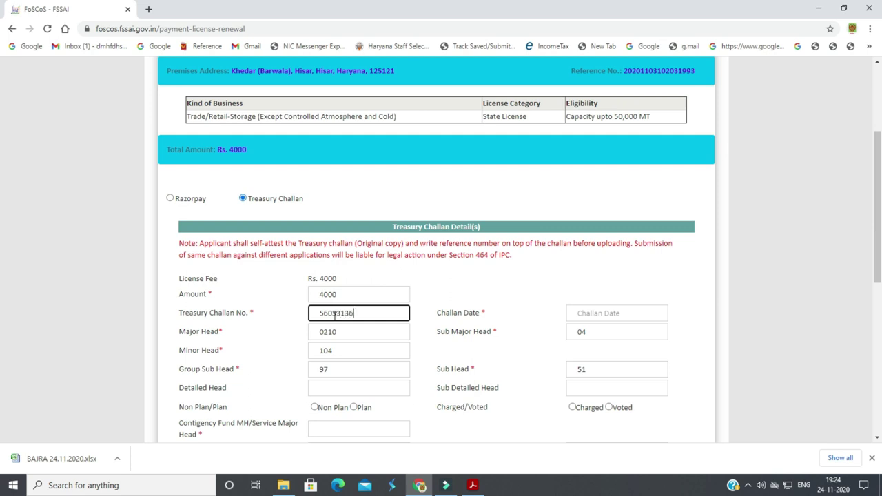
pyautogui.click(509, 359)
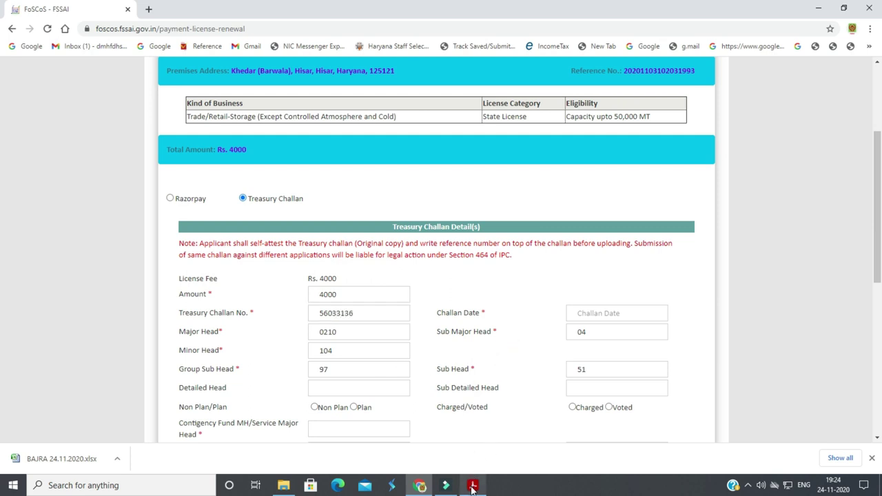
pyautogui.click(420, 485)
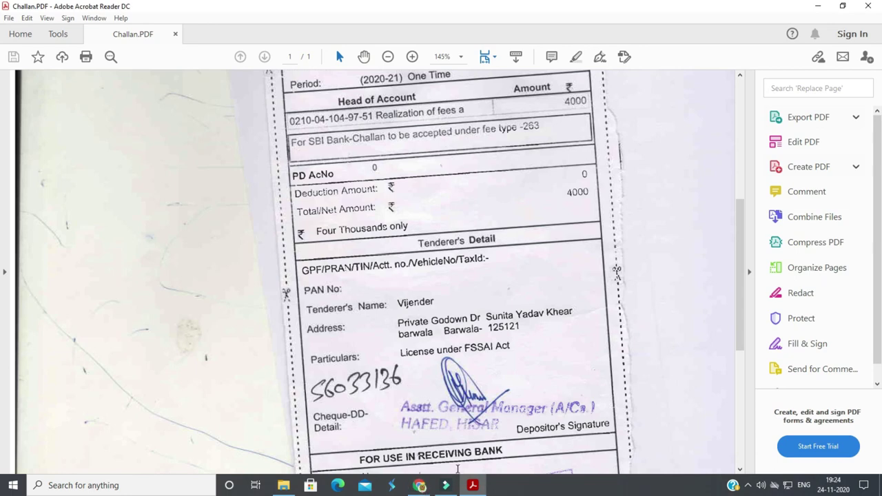
pyautogui.click(422, 485)
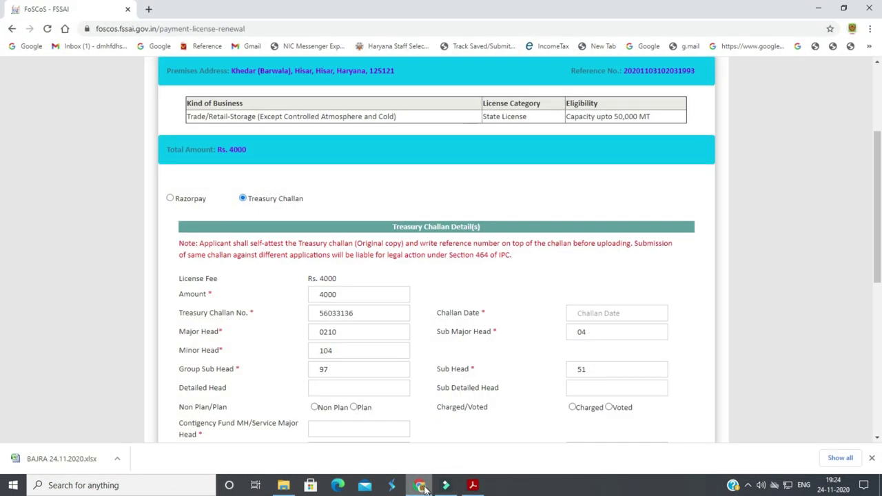
# Open the challan date calendar and check the payment date on the challan PDF
pyautogui.click(591, 313)
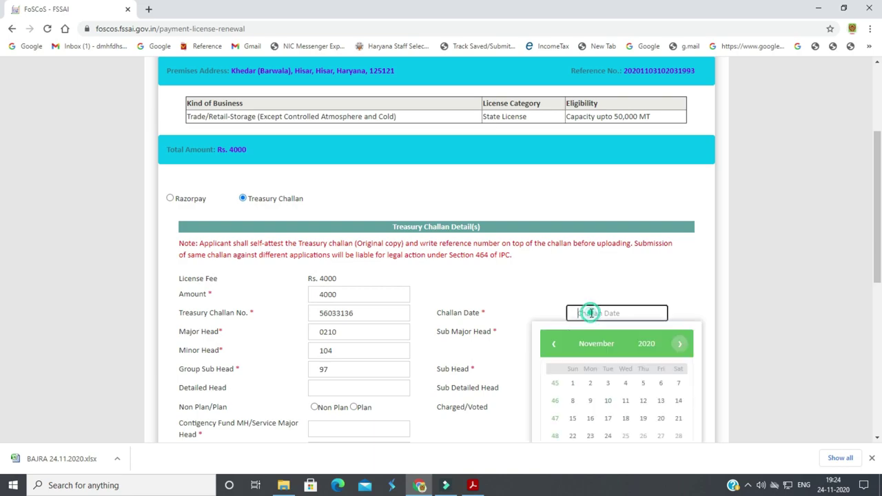
pyautogui.click(473, 485)
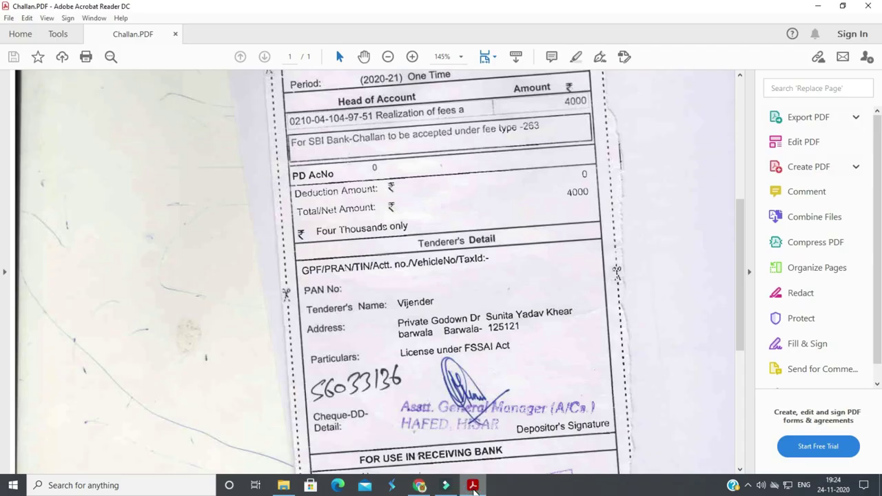
pyautogui.scroll(-2, 441, 276)
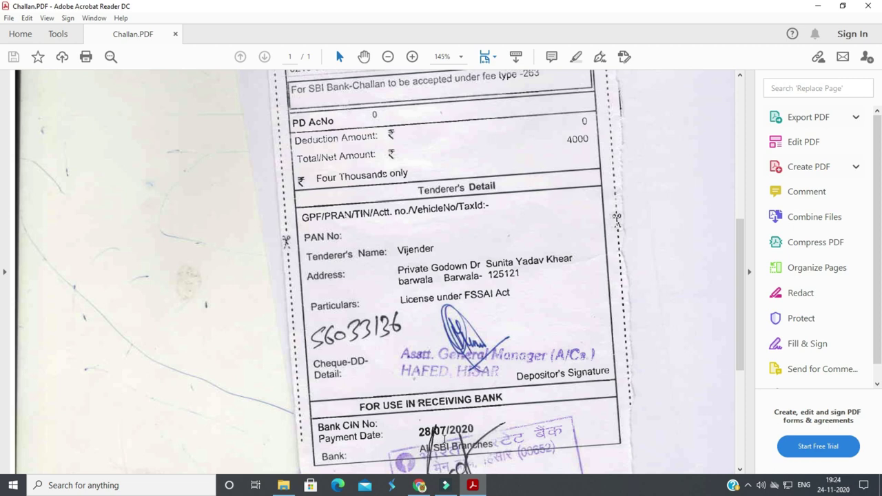
pyautogui.click(422, 487)
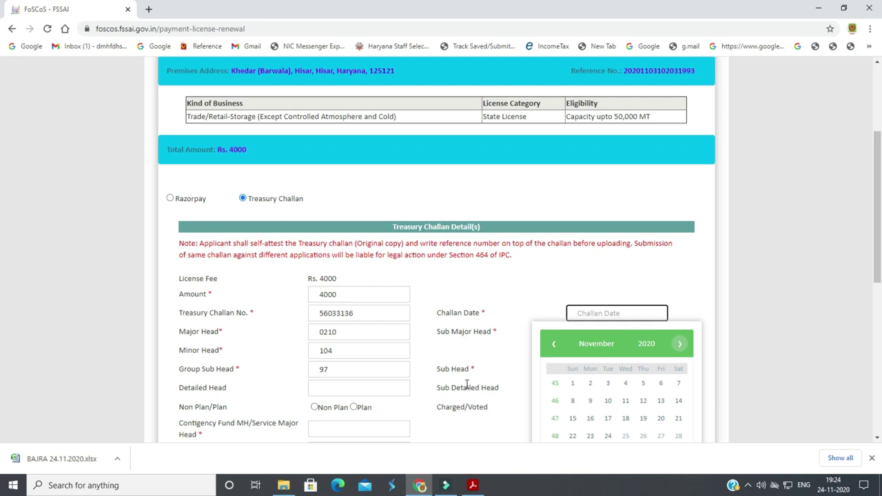
# Step the calendar back to July 2020 and pick 7 as the challan date
pyautogui.scroll(-1, 469, 383)
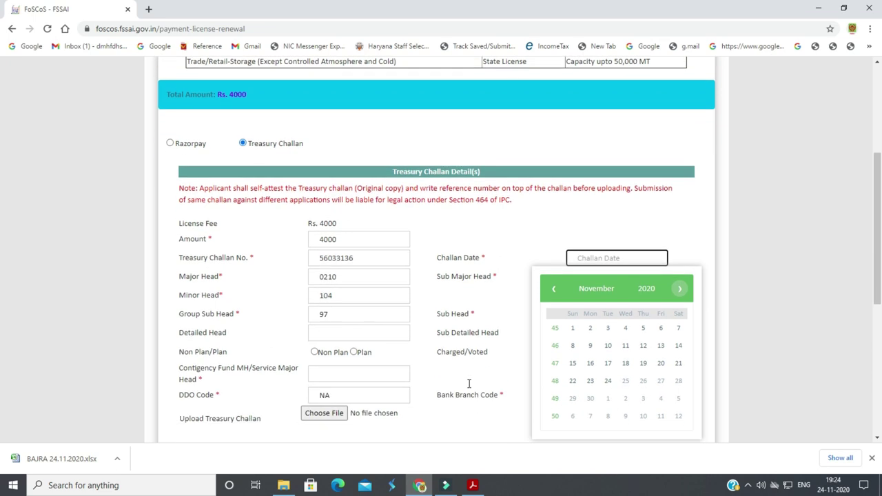
pyautogui.click(558, 289)
pyautogui.click(557, 289)
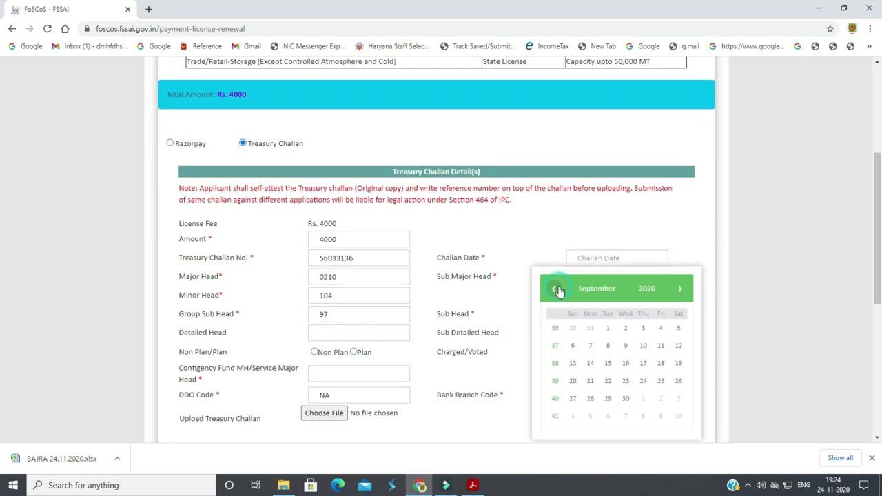
pyautogui.click(557, 288)
pyautogui.click(557, 289)
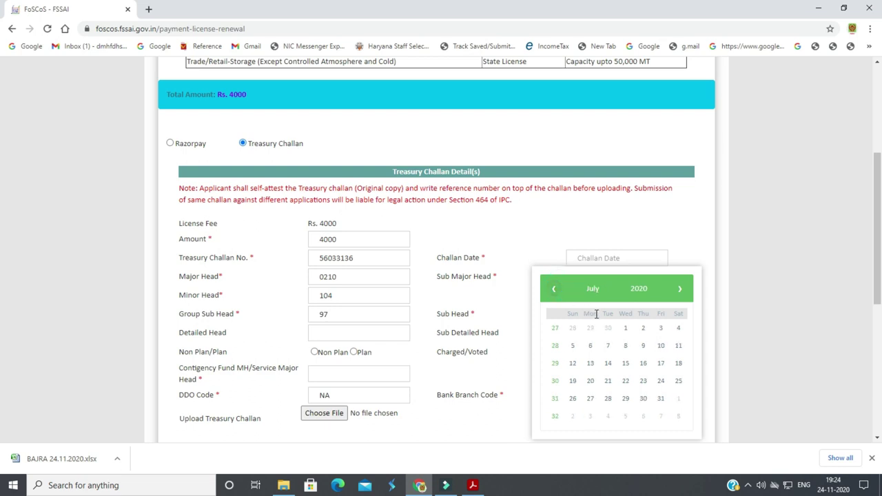
pyautogui.click(608, 345)
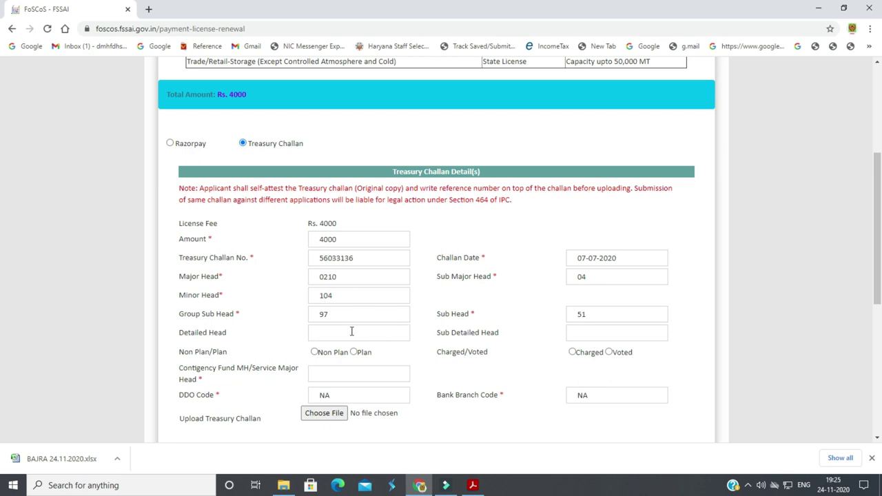
pyautogui.click(352, 332)
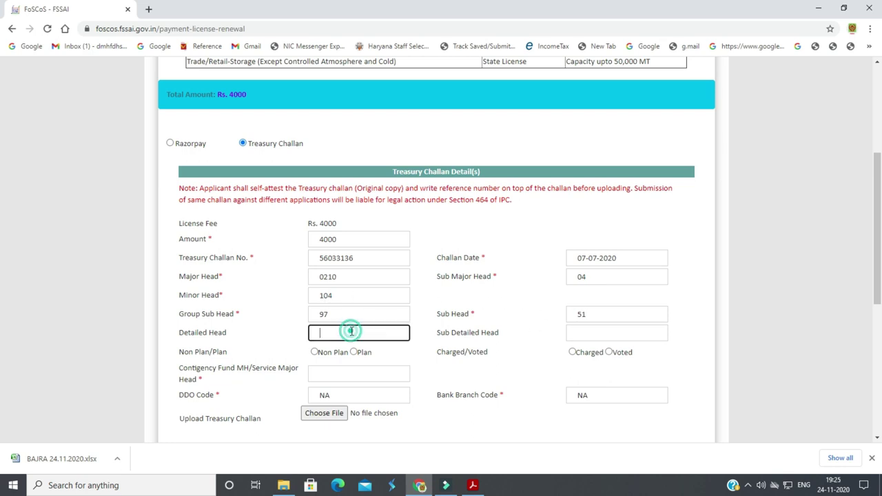
# Mark the challan as Non Plan and Charged
pyautogui.click(591, 336)
pyautogui.scroll(-1, 413, 337)
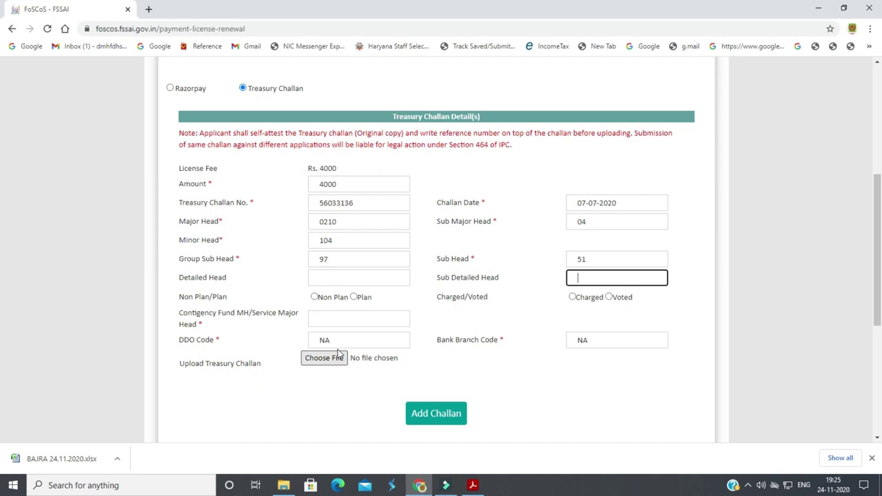
pyautogui.click(324, 298)
pyautogui.click(578, 297)
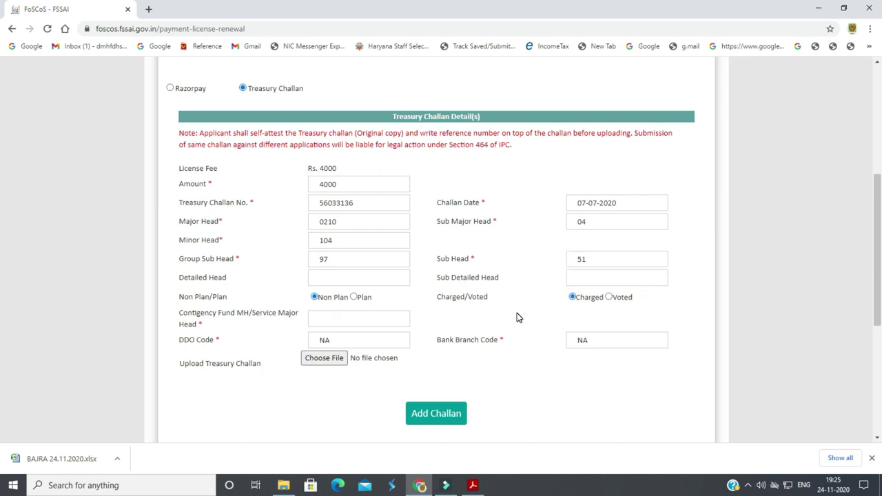
# Enter License Fee as the Contingency Fund head, accepting the spelling suggestion
pyautogui.click(326, 318)
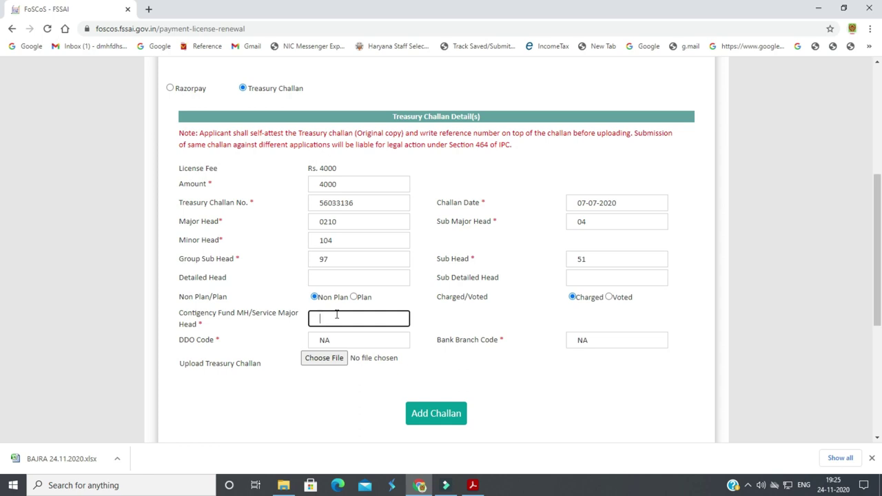
pyautogui.write('Licence Fee')
pyautogui.rightClick(338, 318)
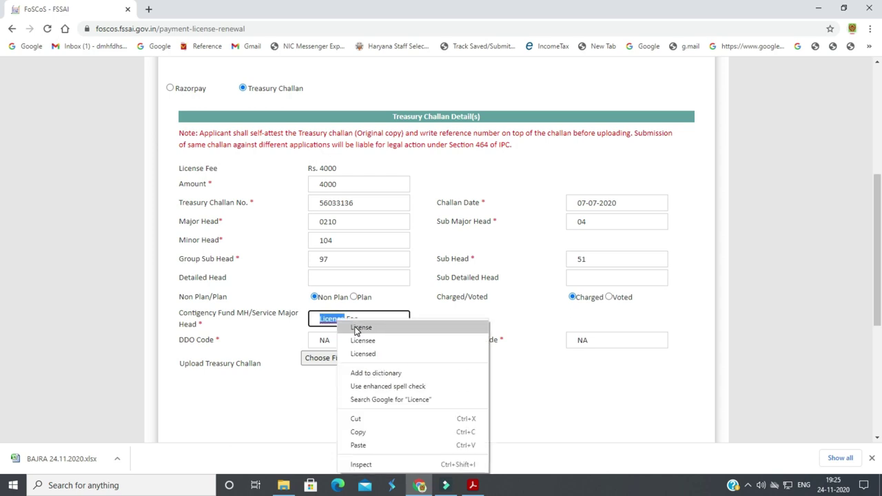
pyautogui.click(394, 327)
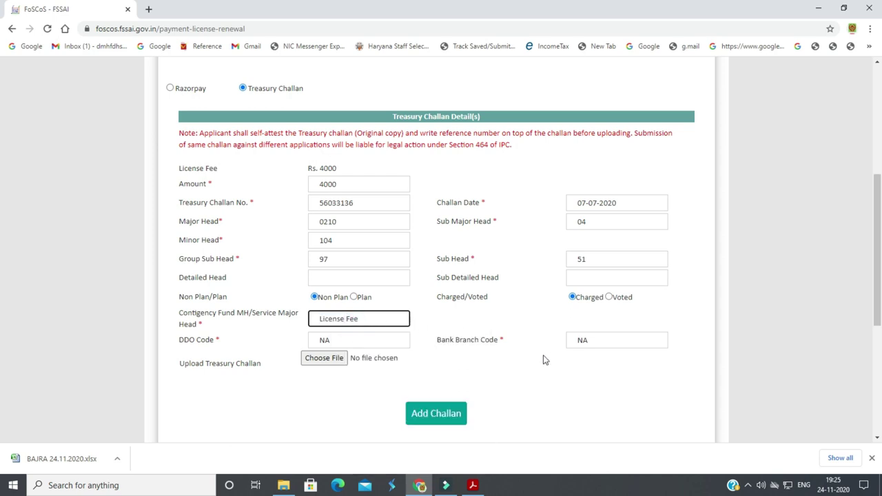
# Set DDO Code to 1165 and Bank Branch Code to 00652
pyautogui.doubleClick(342, 340)
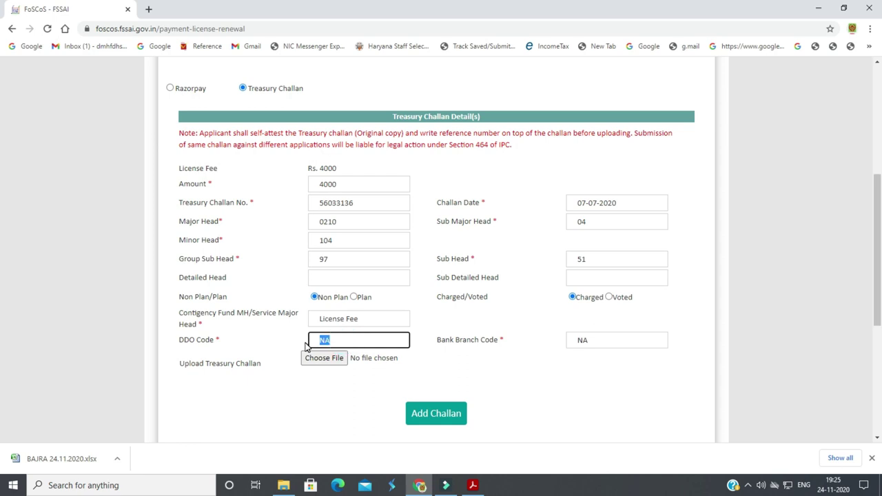
pyautogui.write('1165')
pyautogui.click(568, 368)
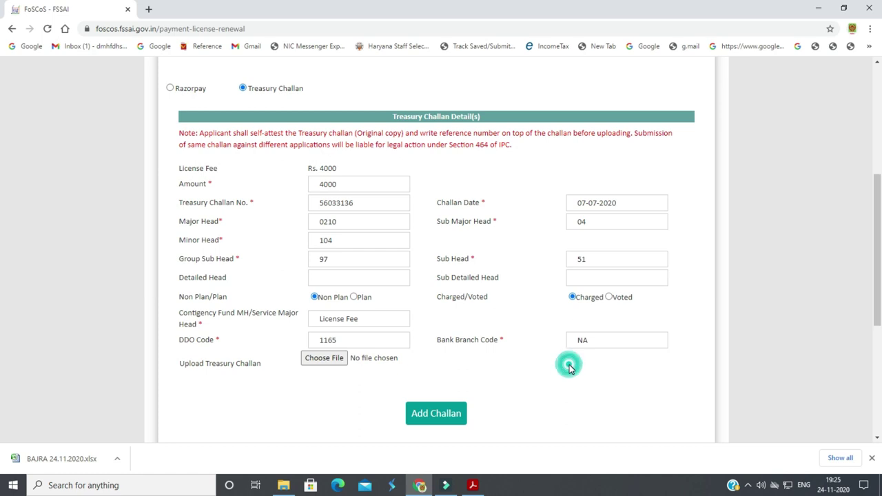
pyautogui.doubleClick(602, 339)
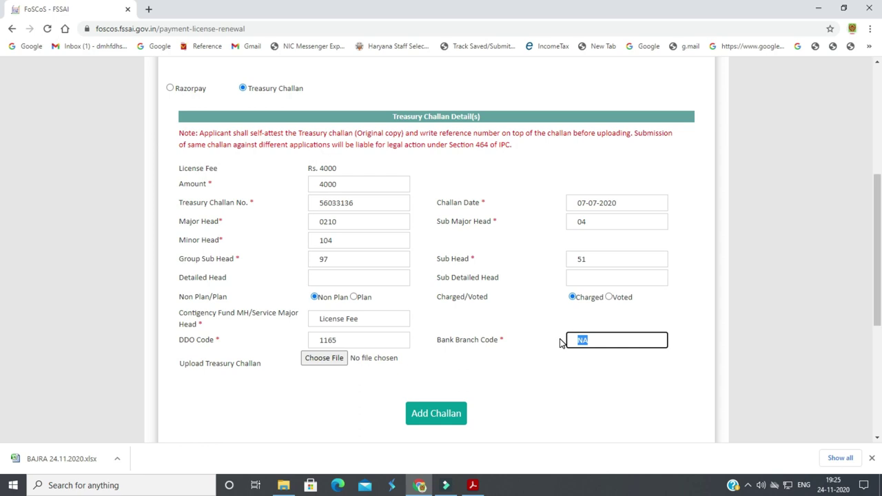
pyautogui.write('00652')
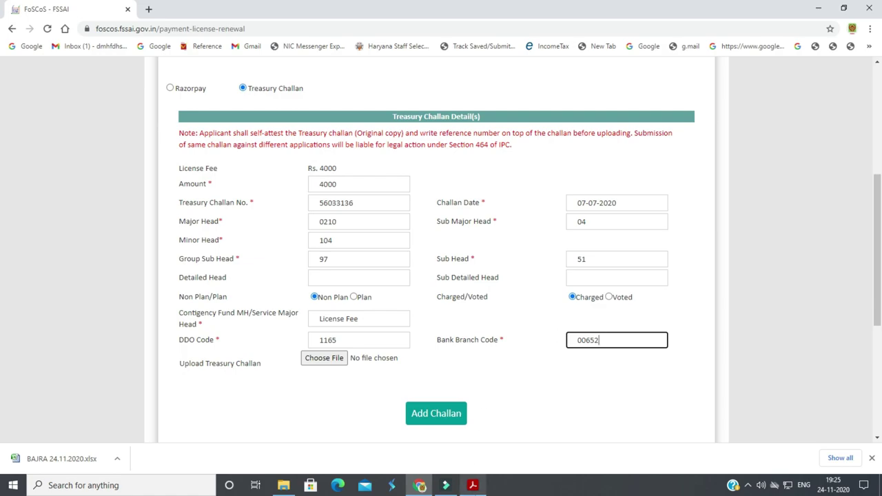
# Verify the challan entries against the scanned challan in Acrobat
pyautogui.click(472, 485)
pyautogui.scroll(-2, 483, 374)
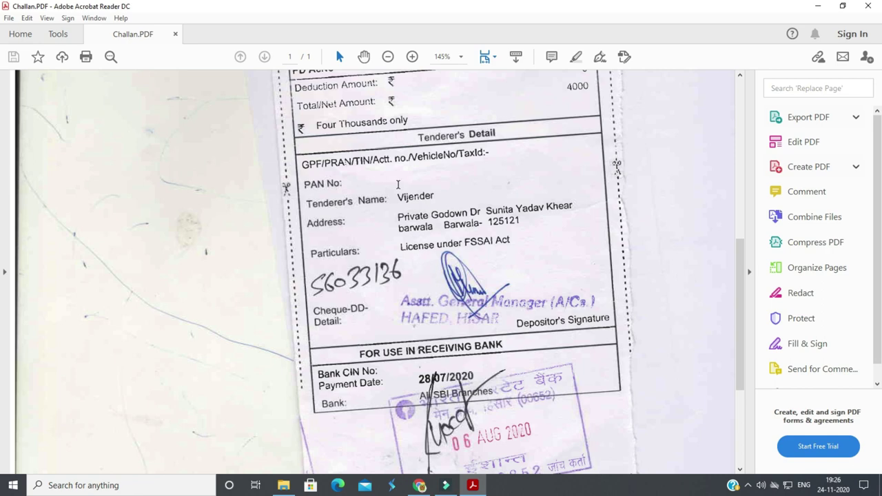
pyautogui.moveTo(411, 157); pyautogui.dragTo(512, 243)
pyautogui.scroll(3, 340, 146)
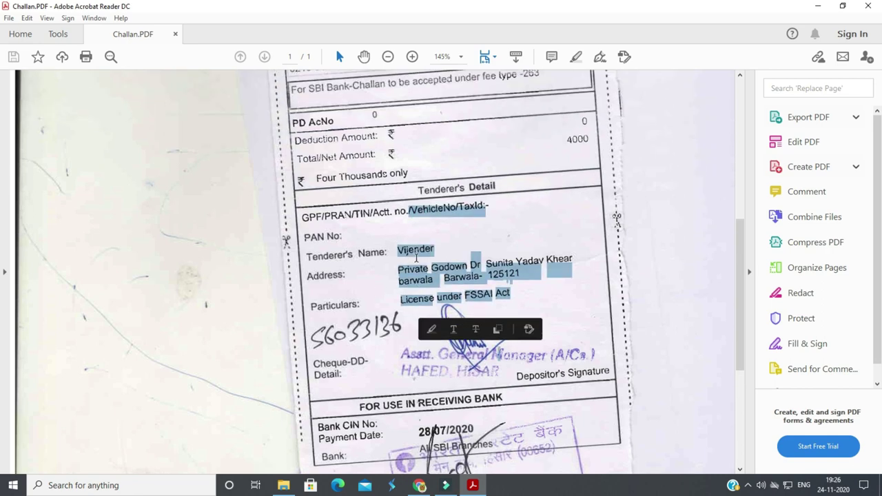
pyautogui.scroll(9, 341, 146)
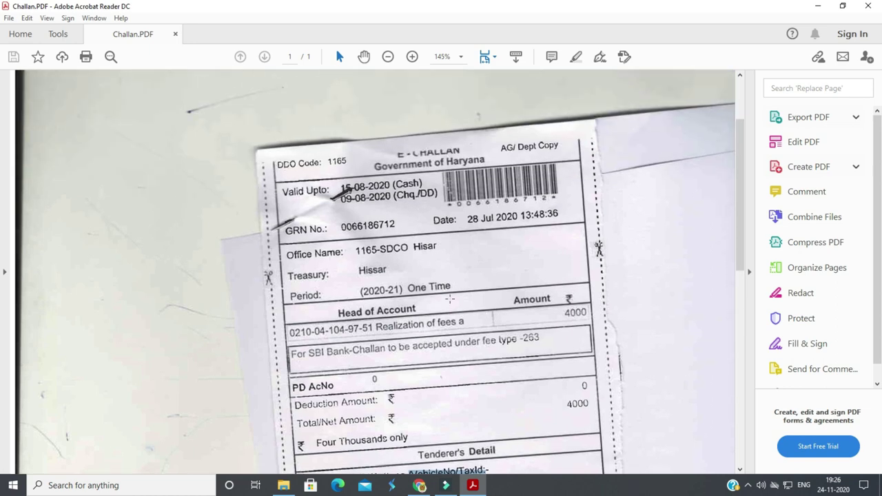
pyautogui.click(419, 485)
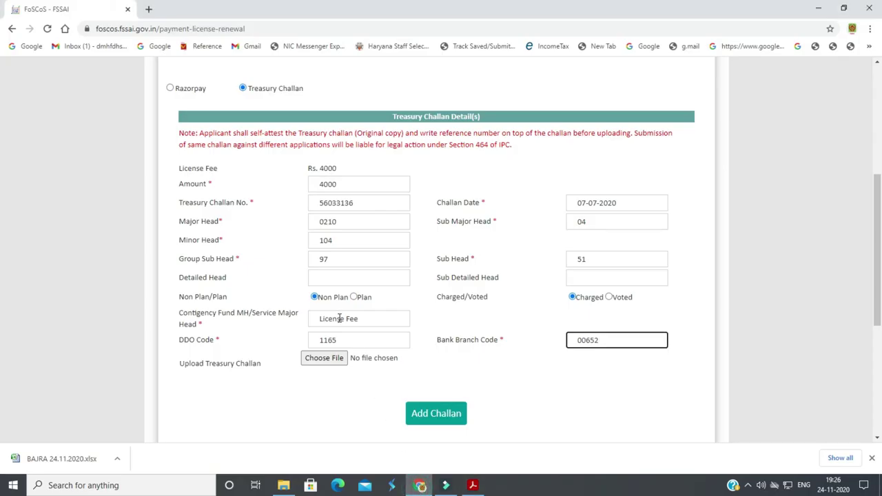
pyautogui.click(551, 394)
pyautogui.click(323, 358)
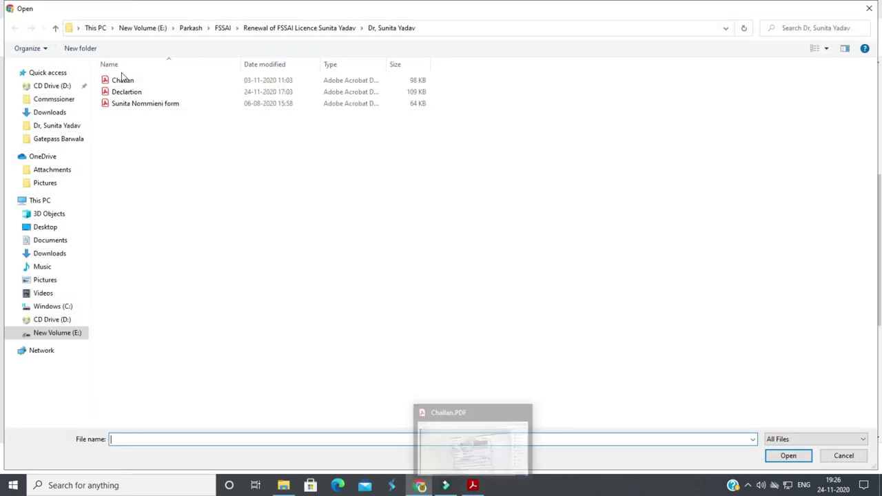
# Attach Challan.PDF and add the challan, creating row 1 with amount 4000, DDO 1165, branch 00652
pyautogui.click(125, 82)
pyautogui.click(787, 456)
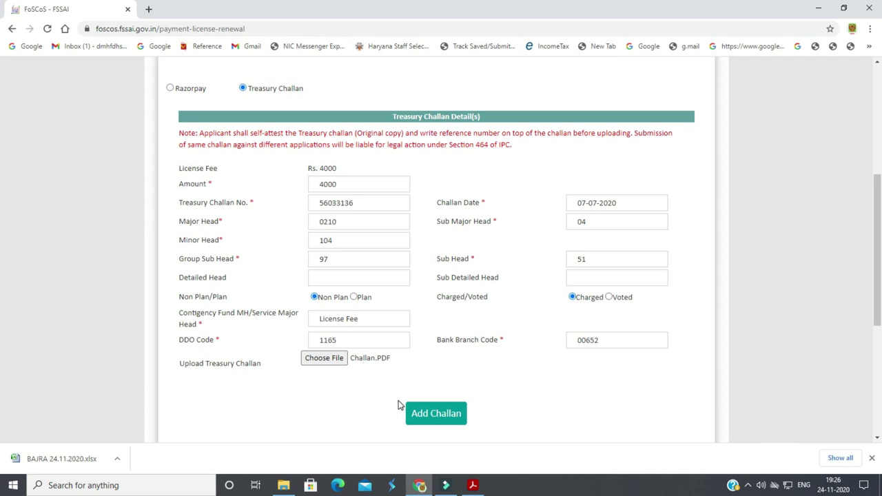
pyautogui.scroll(-1, 397, 396)
pyautogui.scroll(-1, 386, 372)
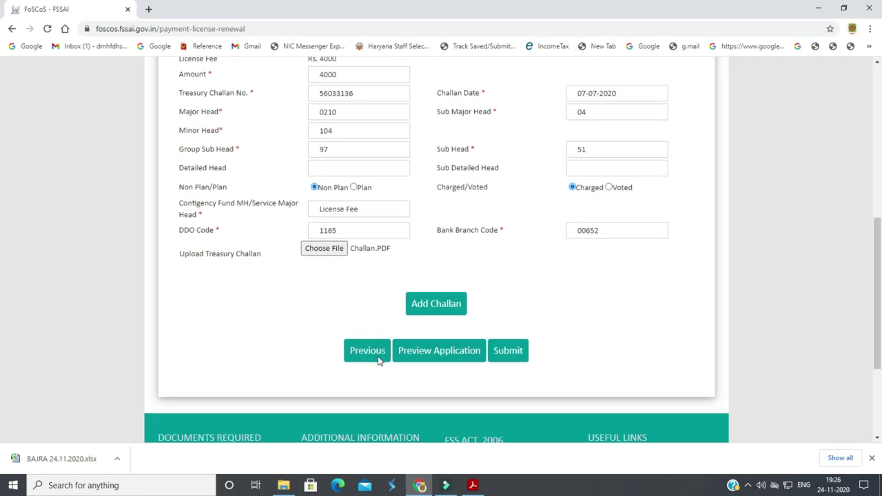
pyautogui.click(416, 307)
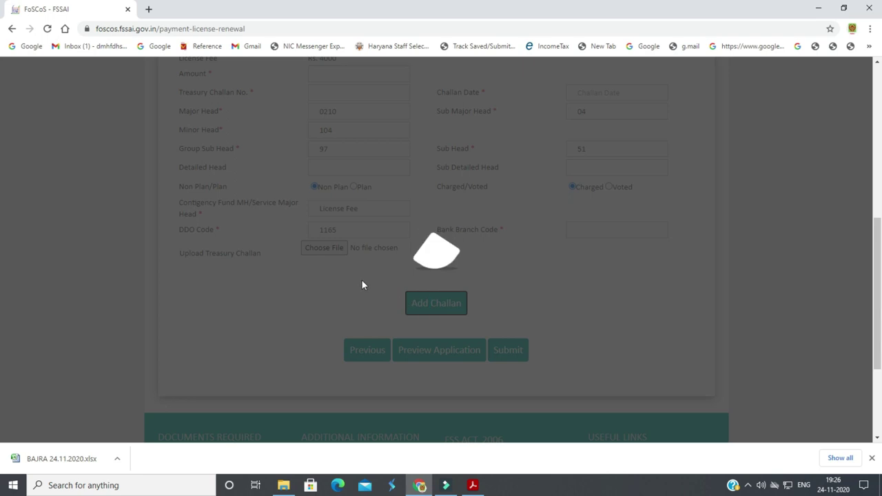
pyautogui.scroll(-2, 419, 370)
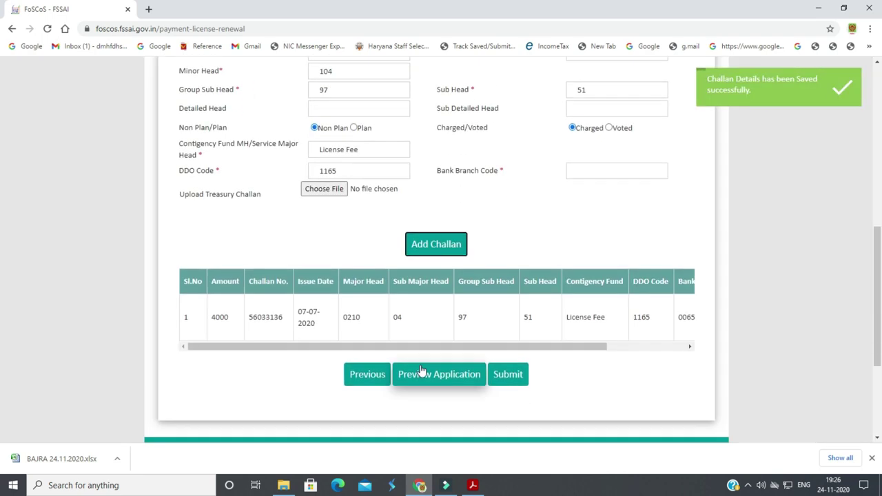
pyautogui.moveTo(470, 299); pyautogui.dragTo(618, 303)
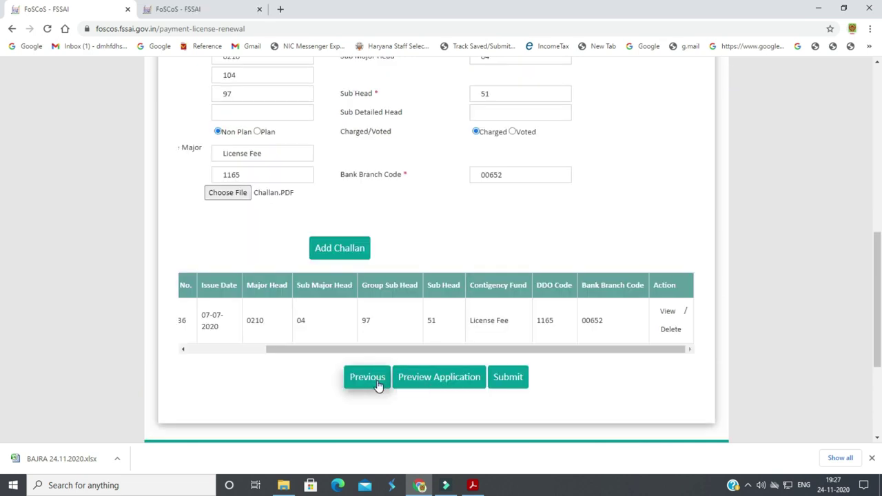
pyautogui.click(431, 379)
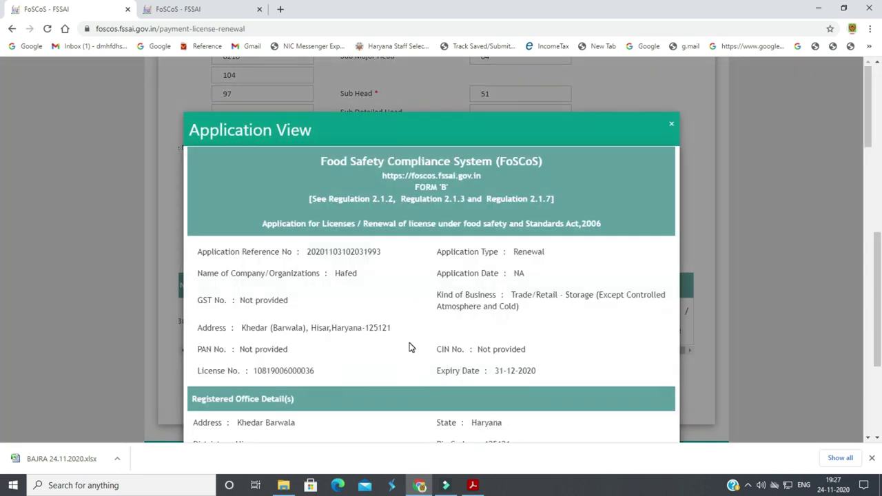
pyautogui.scroll(-1, 409, 343)
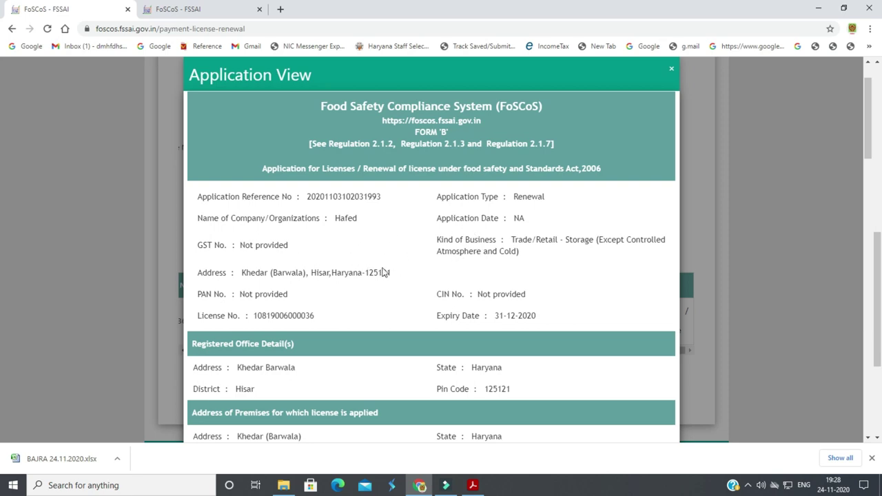
pyautogui.scroll(-1, 384, 272)
pyautogui.scroll(-4, 394, 272)
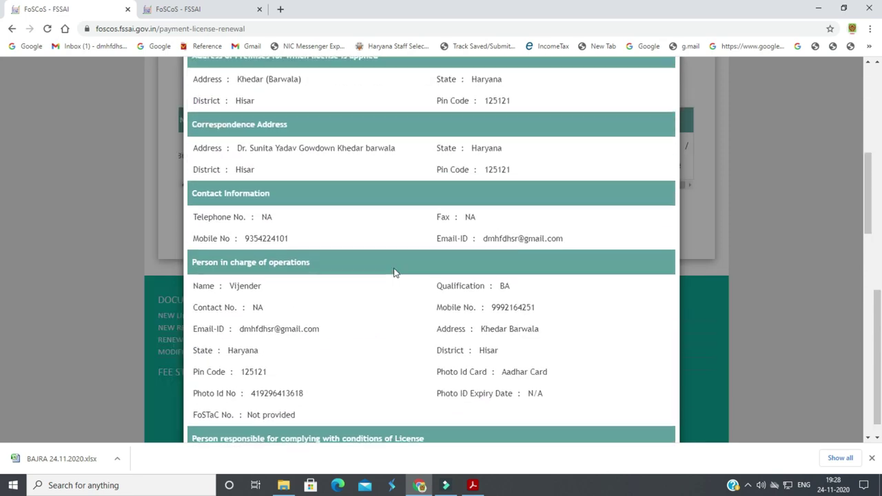
pyautogui.scroll(4, 394, 272)
pyautogui.scroll(-12, 396, 283)
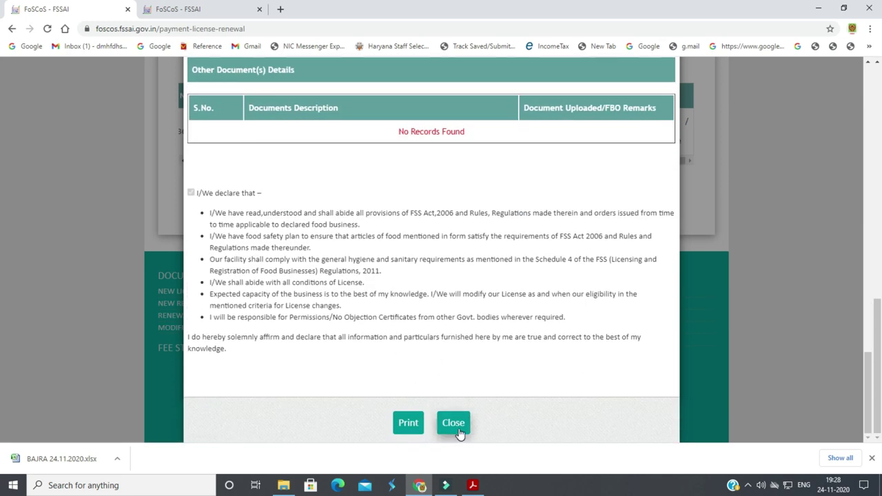
pyautogui.scroll(15, 461, 424)
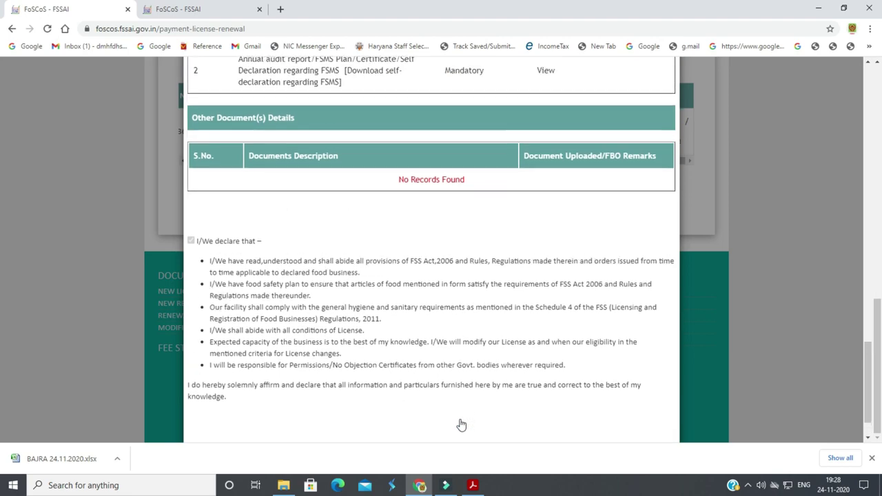
pyautogui.scroll(-15, 461, 424)
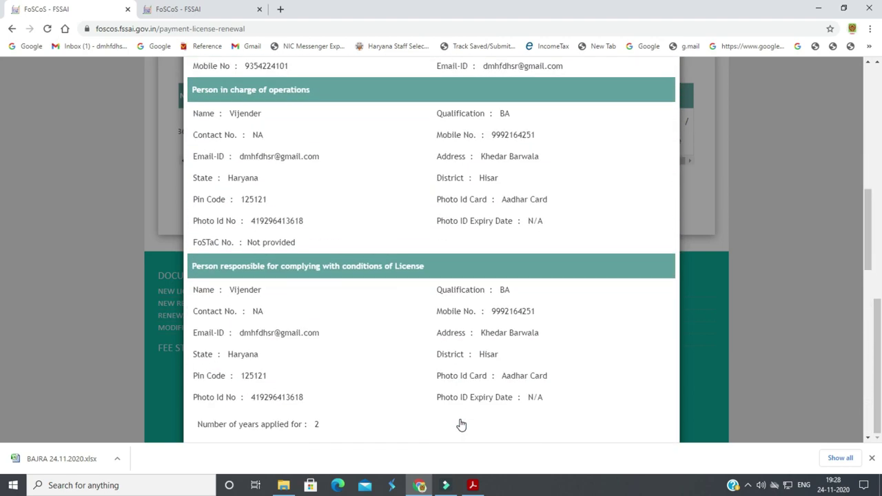
pyautogui.click(461, 424)
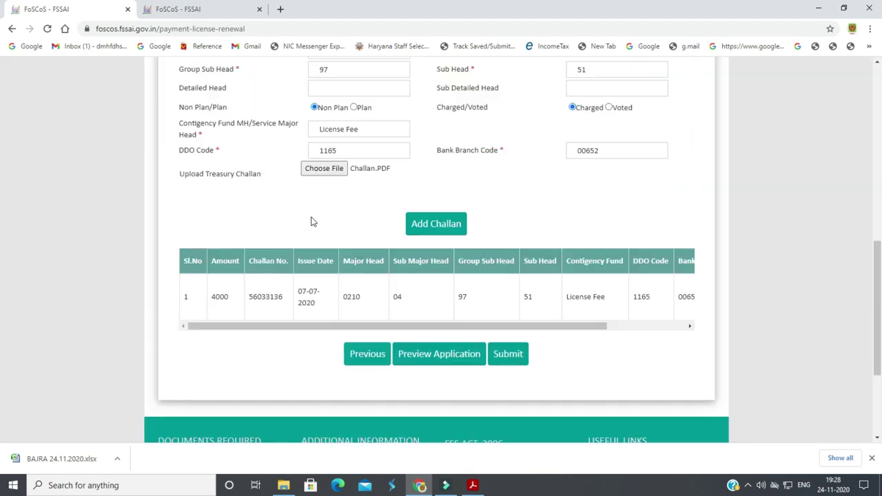
# Submit the licence renewal application and view the generated receipt
pyautogui.click(506, 357)
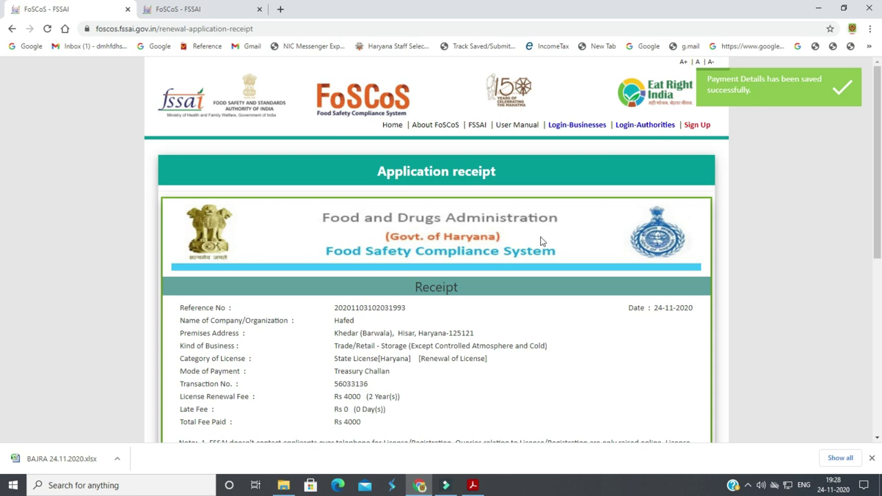
pyautogui.scroll(-3, 474, 364)
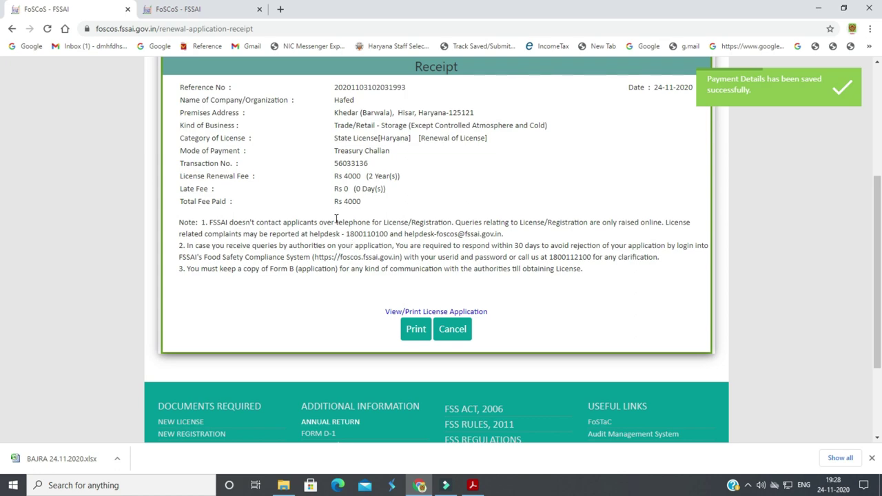
pyautogui.moveTo(391, 312); pyautogui.dragTo(417, 329)
# Print two copies of the receipt, then return to the portal home page
pyautogui.click(416, 329)
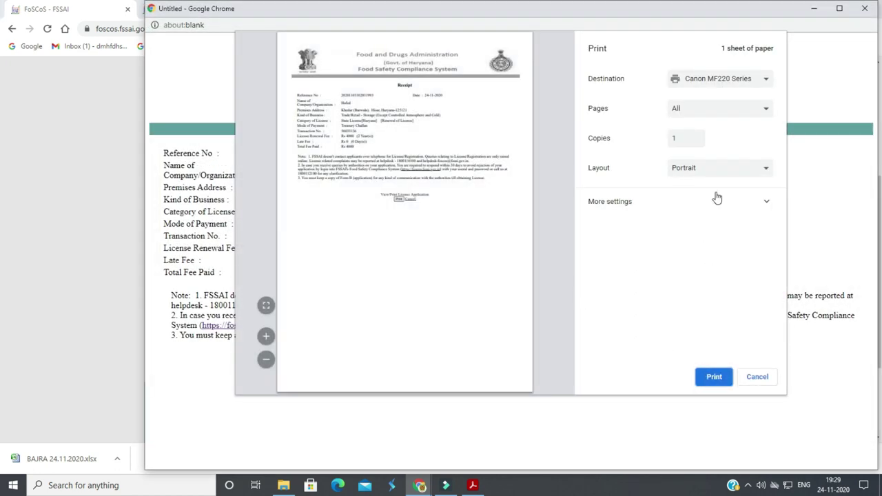
pyautogui.click(670, 138)
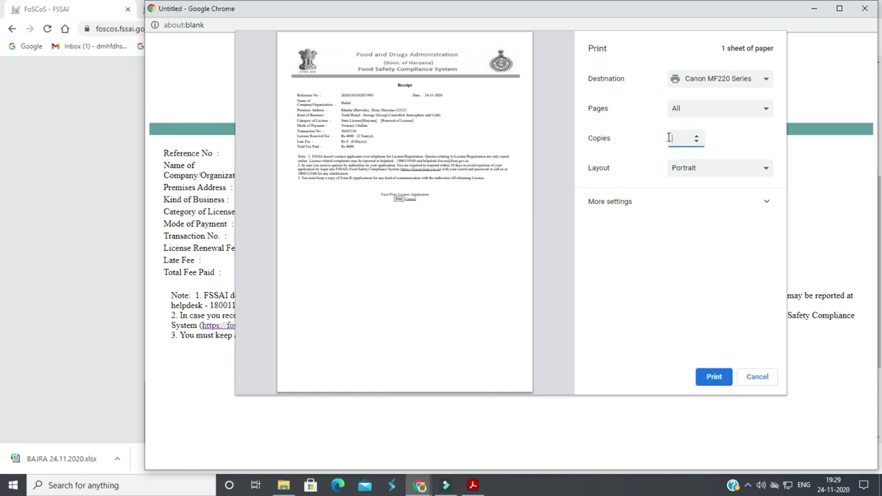
pyautogui.write('2')
pyautogui.click(706, 377)
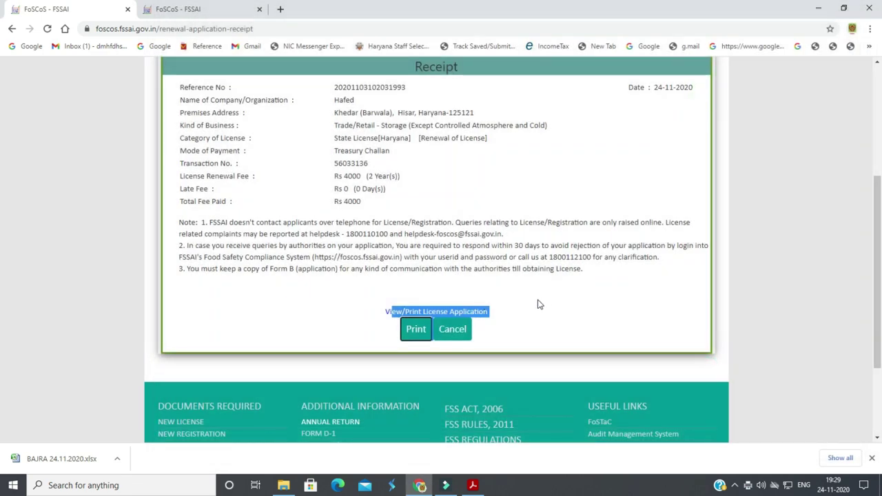
pyautogui.scroll(-1, 544, 304)
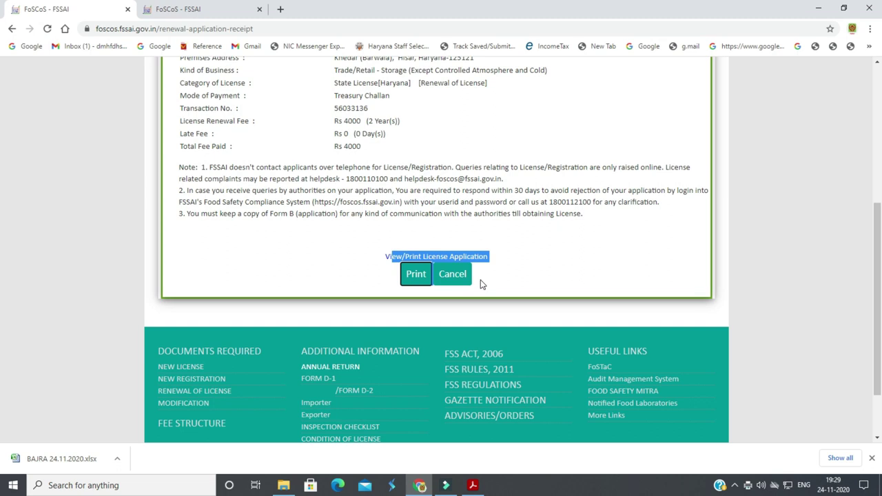
pyautogui.click(467, 278)
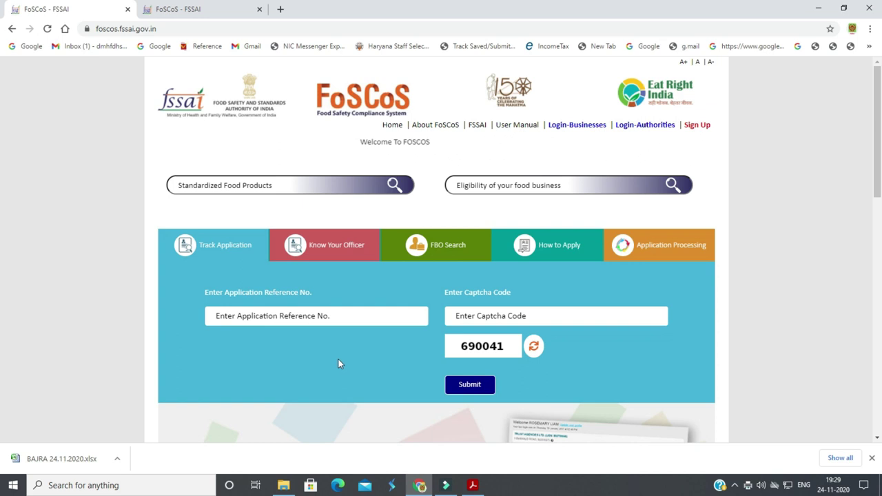
# Track the application by its 2020 reference number, see Stage 1: Confirm Payment, and close the status
pyautogui.click(333, 312)
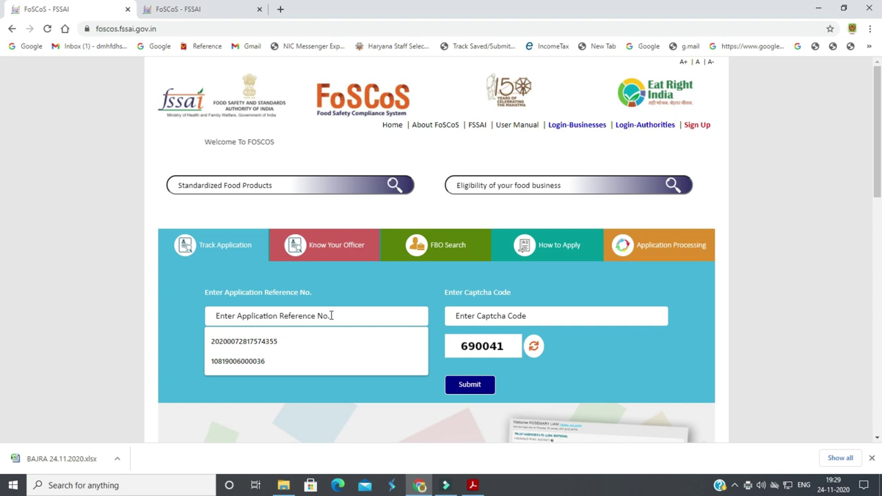
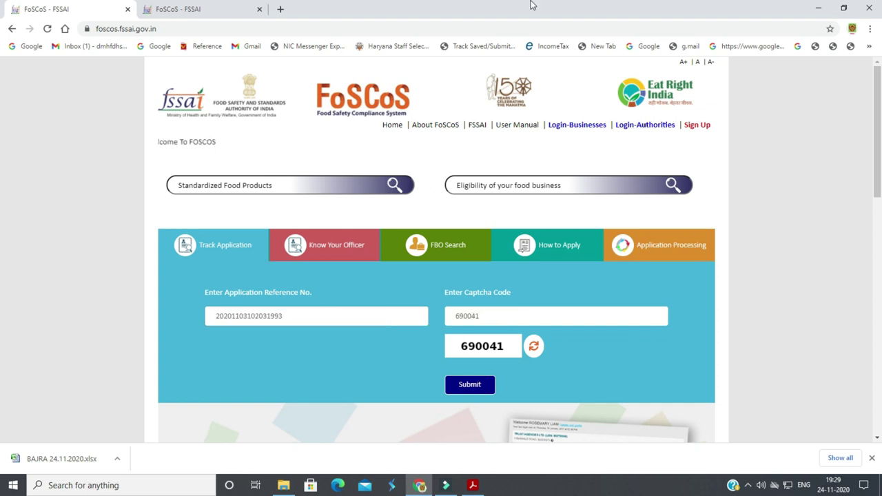
pyautogui.click(474, 384)
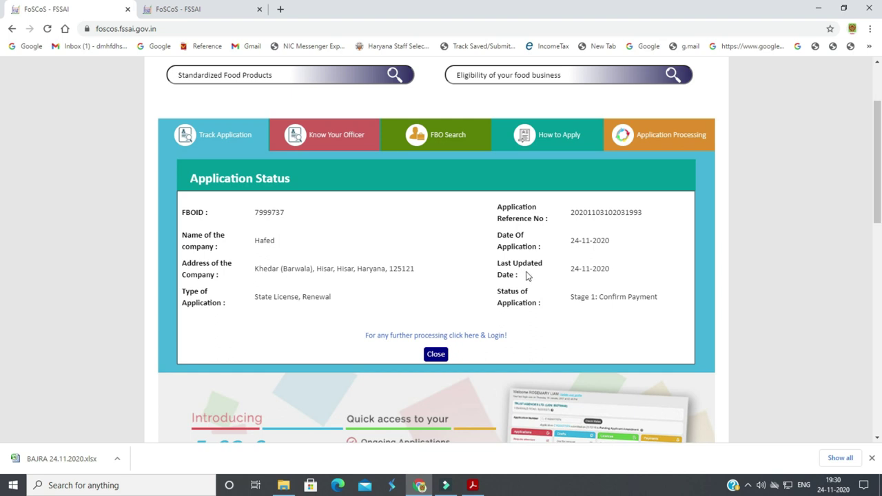
pyautogui.click(434, 355)
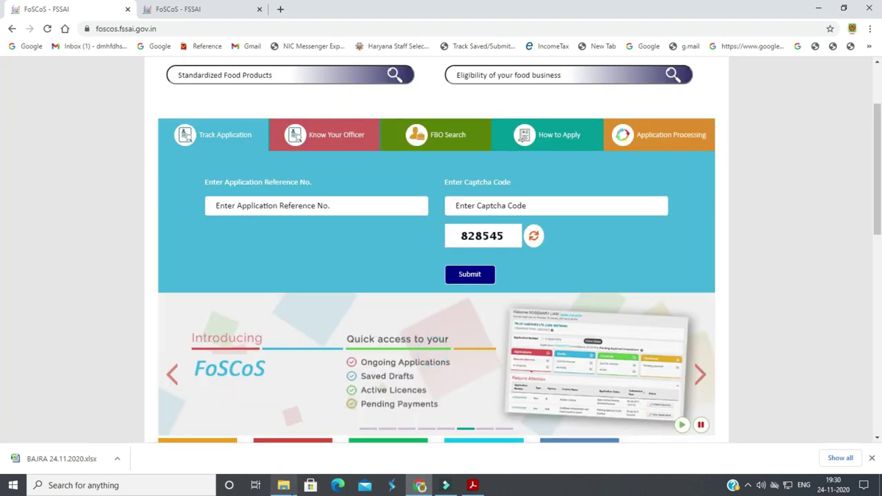
pyautogui.click(283, 485)
# Look over the renewal folder's Challan, Declartion and nomination form files
pyautogui.click(163, 144)
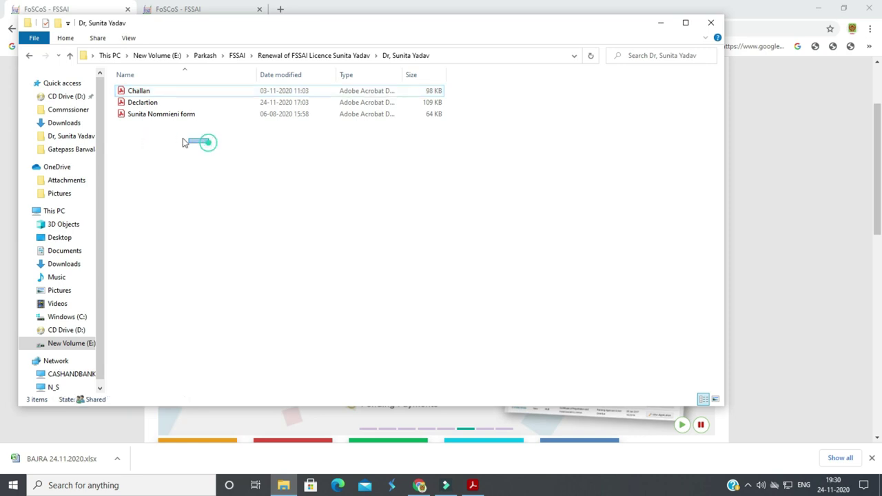
pyautogui.moveTo(209, 142); pyautogui.dragTo(136, 90)
pyautogui.click(156, 150)
pyautogui.click(173, 115)
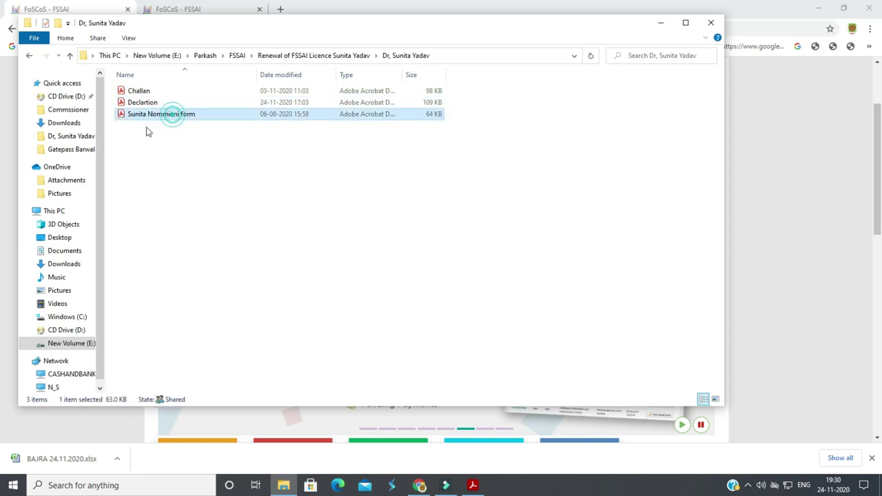
pyautogui.click(142, 101)
pyautogui.click(161, 133)
pyautogui.click(141, 90)
pyautogui.click(153, 115)
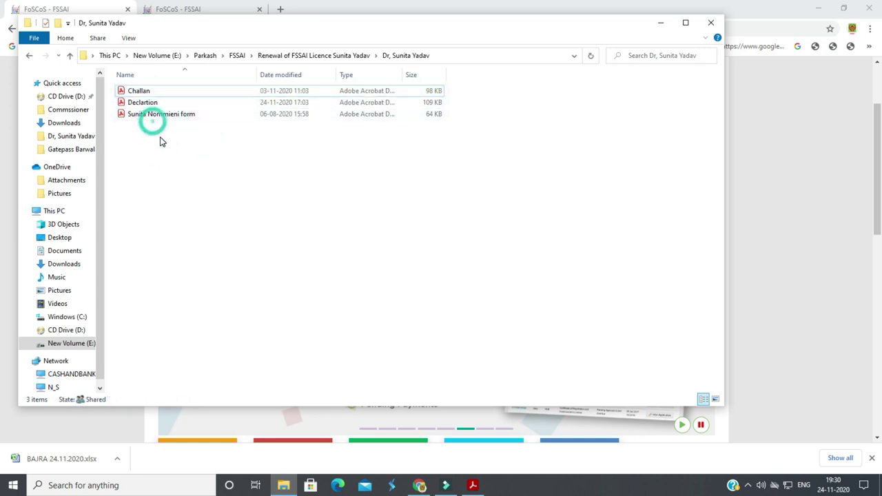
pyautogui.click(157, 119)
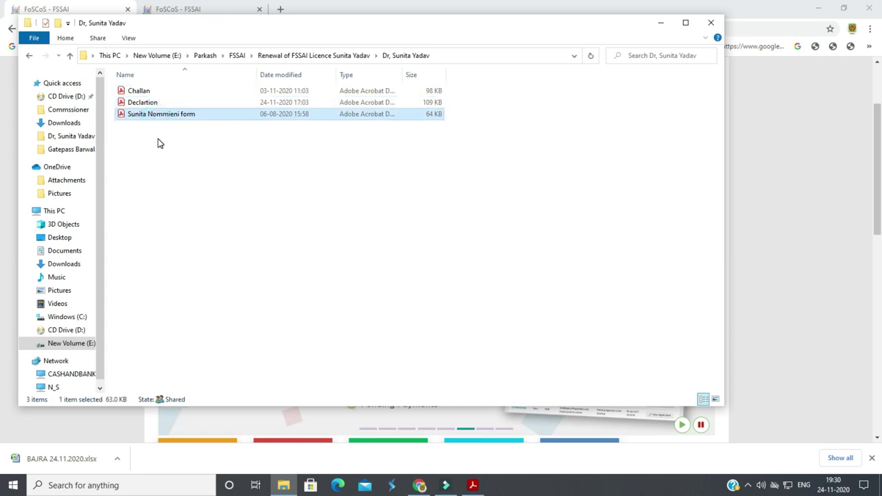
pyautogui.click(157, 142)
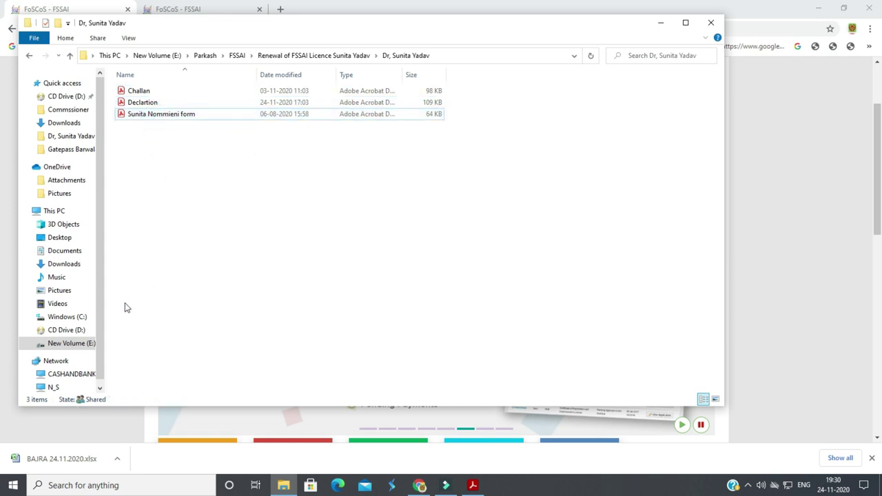
pyautogui.scroll(-1, 99, 332)
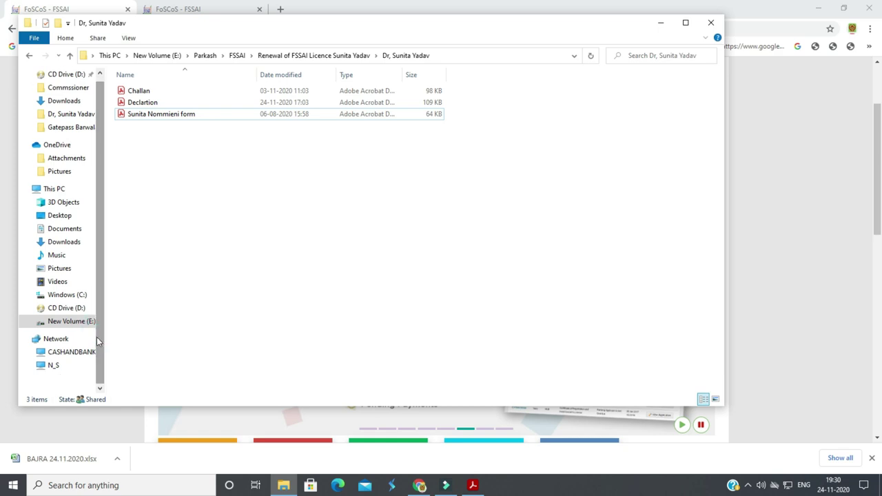
# Go back up to the FSSAI folder and open the FSSAI letter in Word
pyautogui.click(31, 56)
pyautogui.click(172, 241)
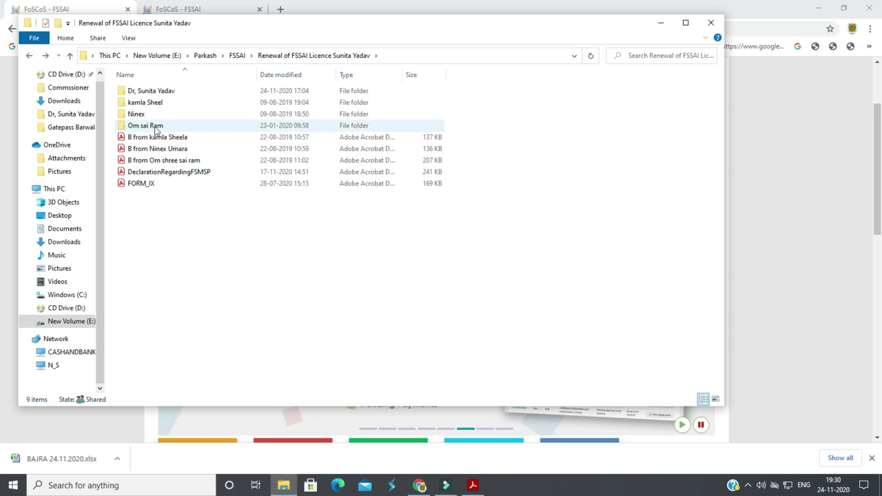
pyautogui.click(29, 55)
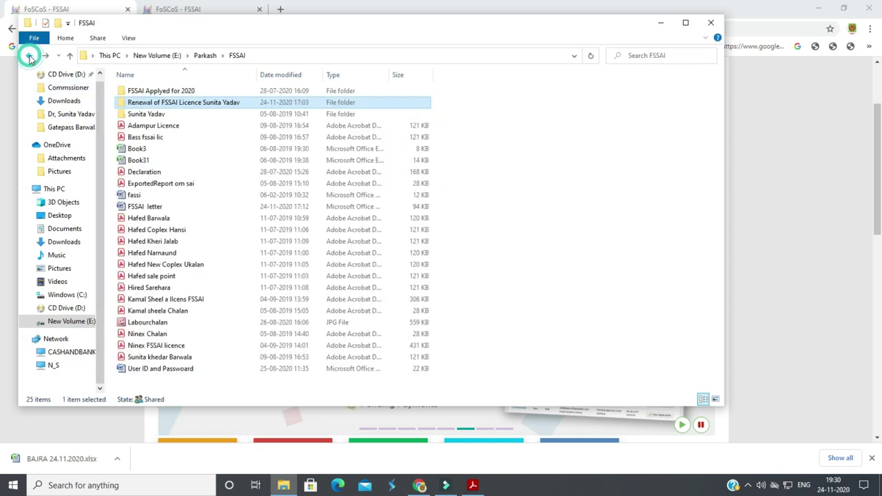
pyautogui.click(155, 207)
pyautogui.doubleClick(155, 207)
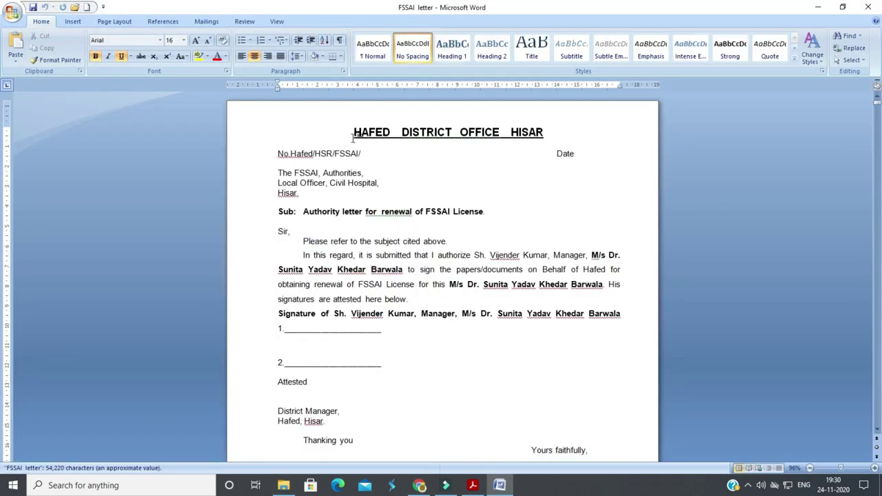
pyautogui.click(409, 160)
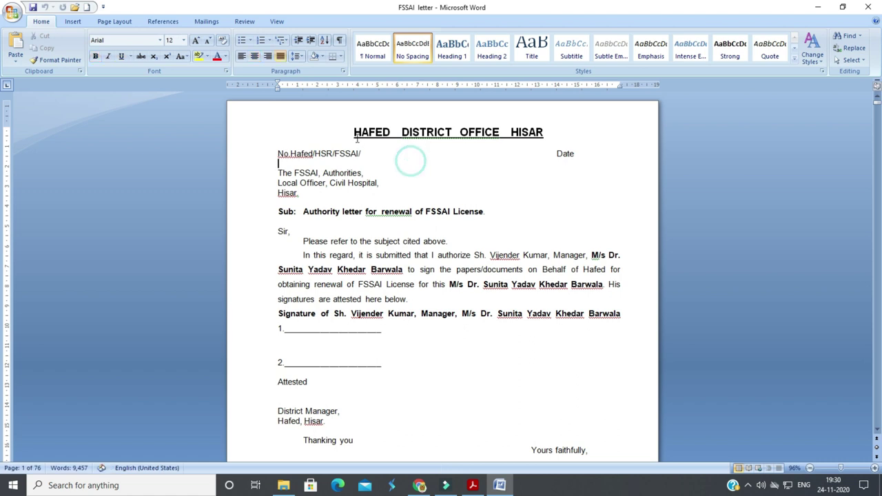
pyautogui.moveTo(353, 131); pyautogui.dragTo(405, 359)
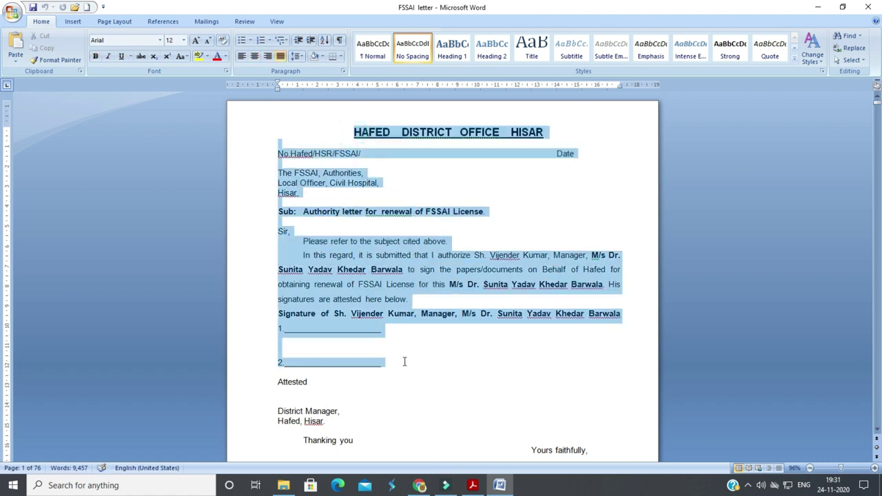
pyautogui.click(407, 352)
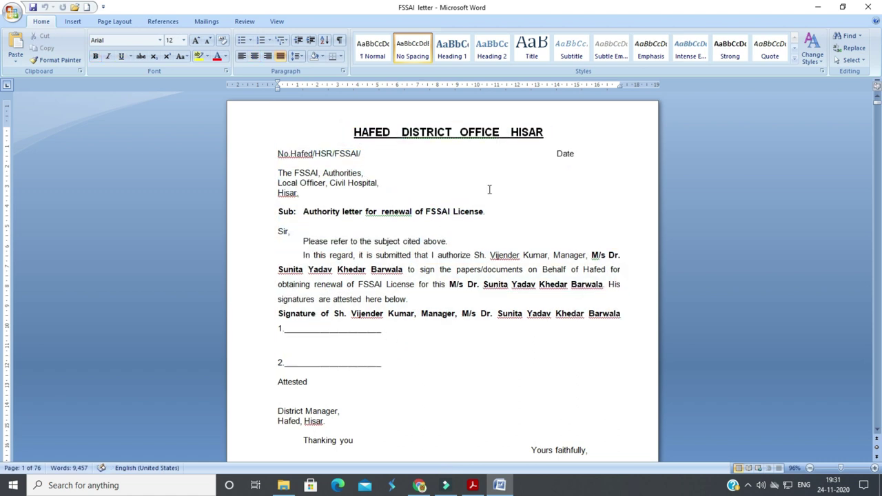
pyautogui.click(380, 153)
pyautogui.scroll(-2, 422, 296)
pyautogui.scroll(-8, 421, 301)
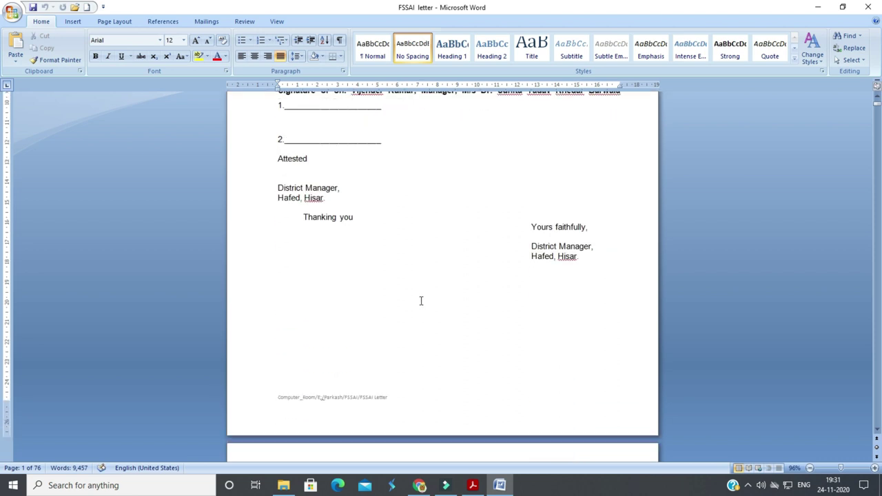
# Review the page-2 letter to the Chief Medical Officer, Civil Hospital, Hisar, through its closing lines
pyautogui.scroll(-13, 421, 300)
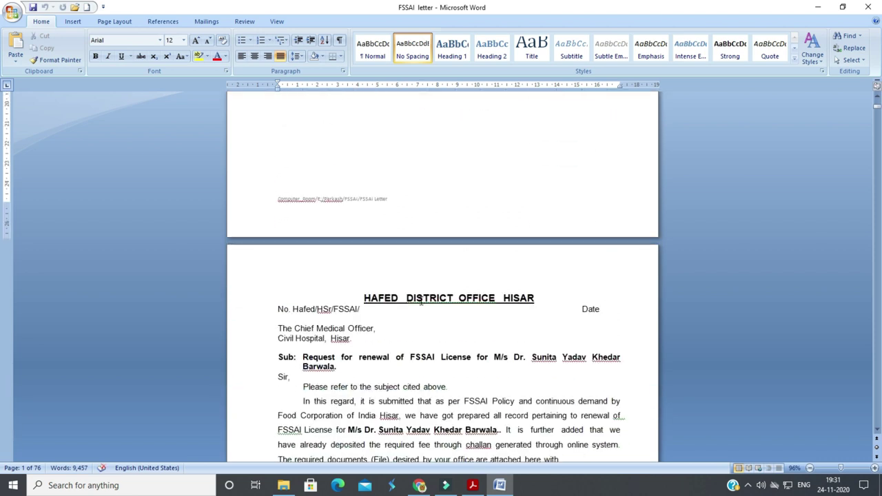
pyautogui.click(365, 160)
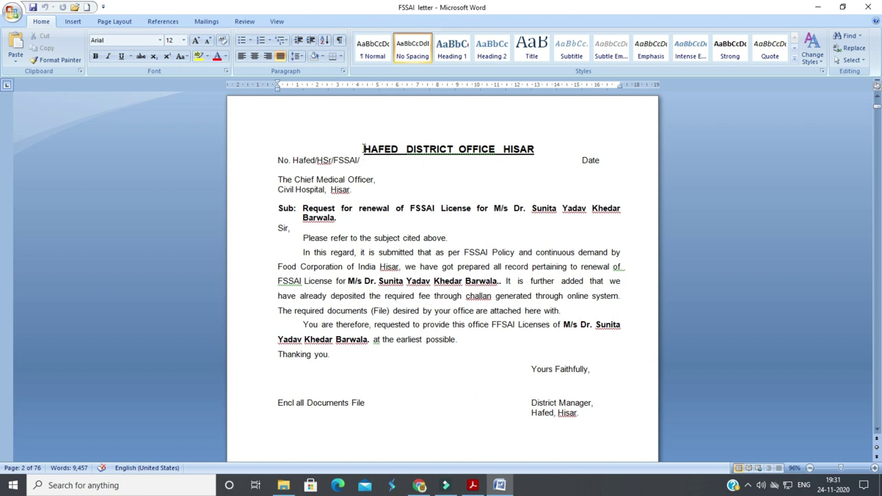
pyautogui.moveTo(361, 147); pyautogui.dragTo(596, 425)
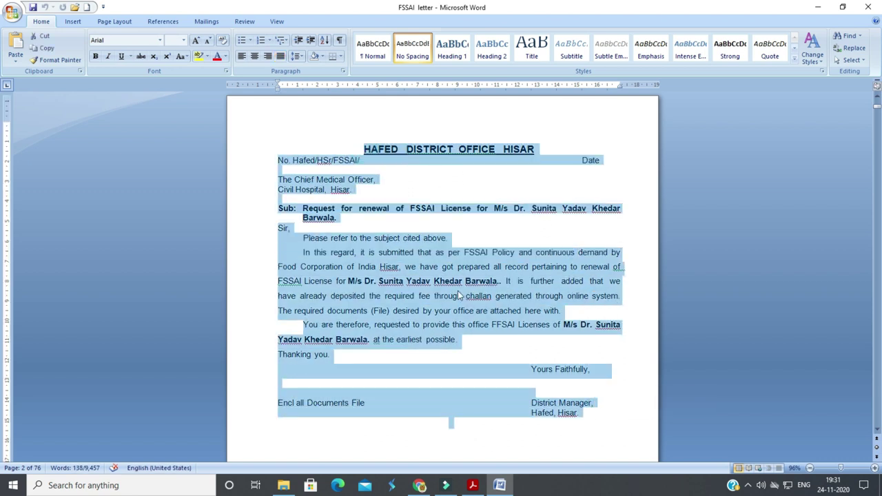
pyautogui.click(408, 180)
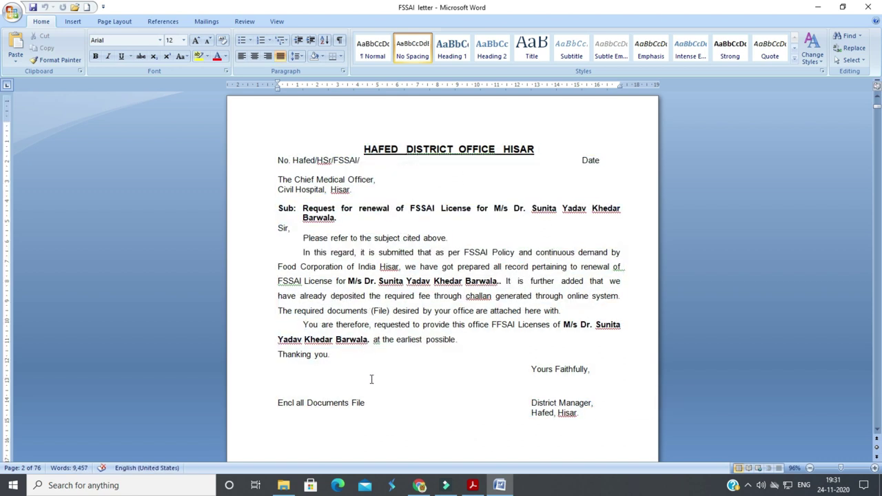
pyautogui.scroll(-2, 370, 379)
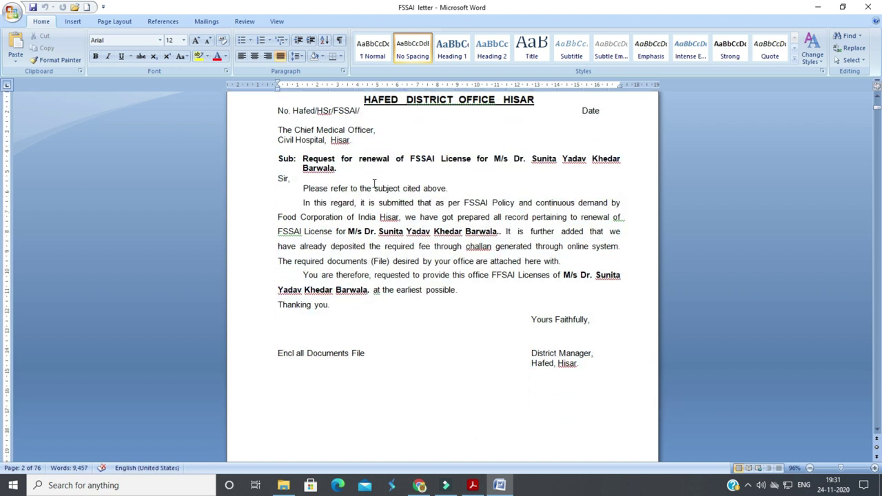
pyautogui.click(570, 331)
pyautogui.click(562, 345)
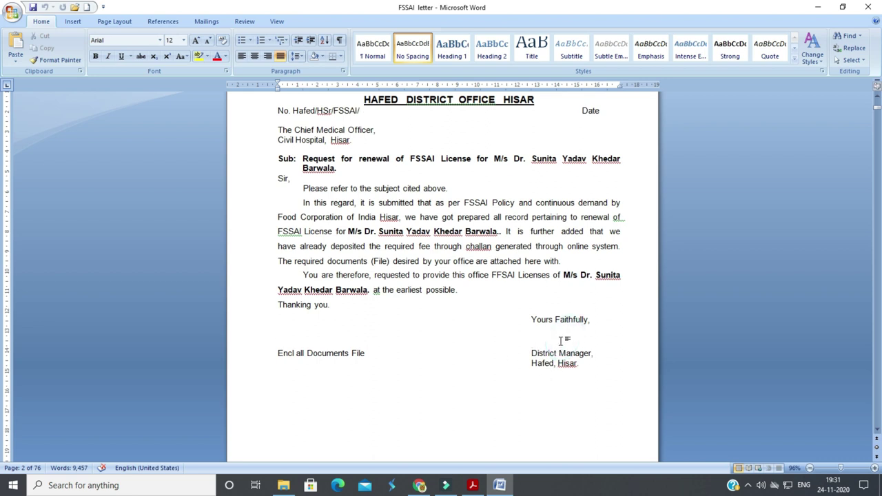